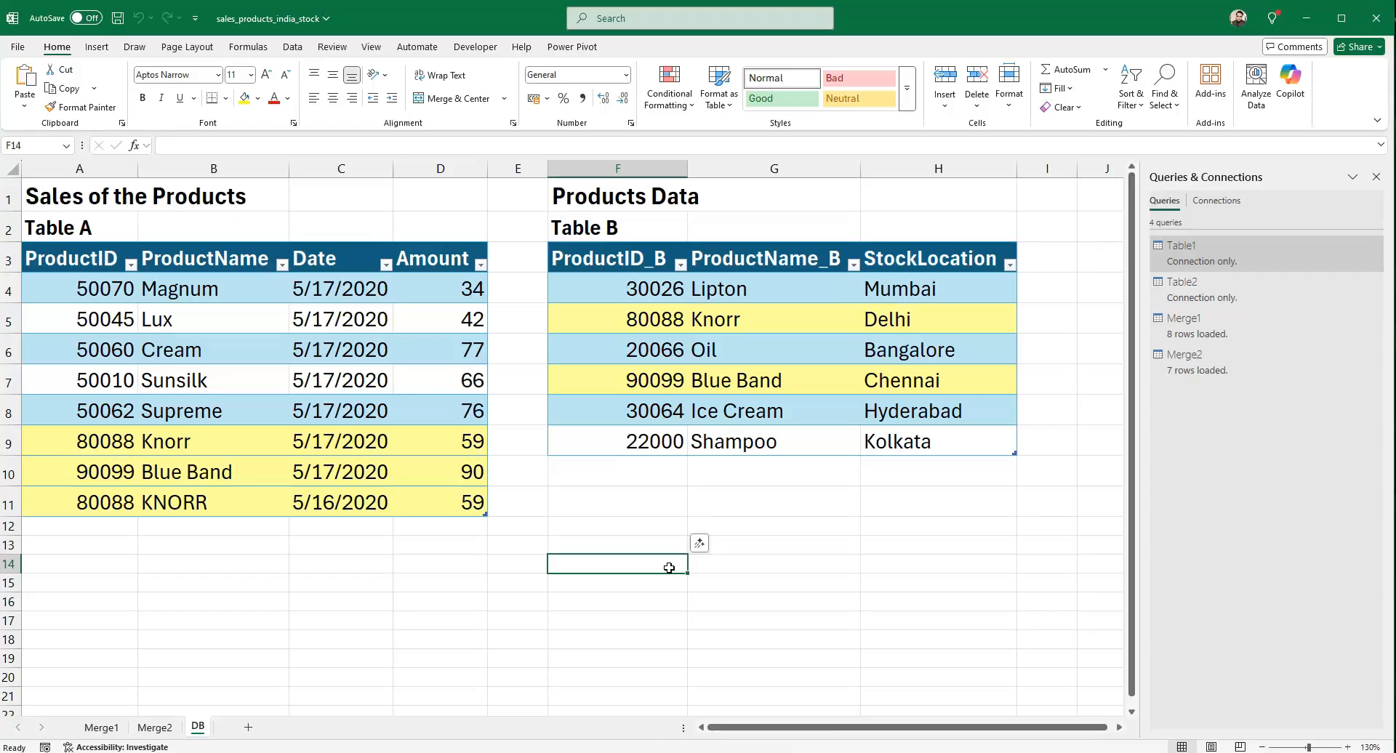
Step: Compare the KNORR product name in Table A with the matching Knorr entry in Table B
{"action": "left_click", "coordinate": [293, 48]}
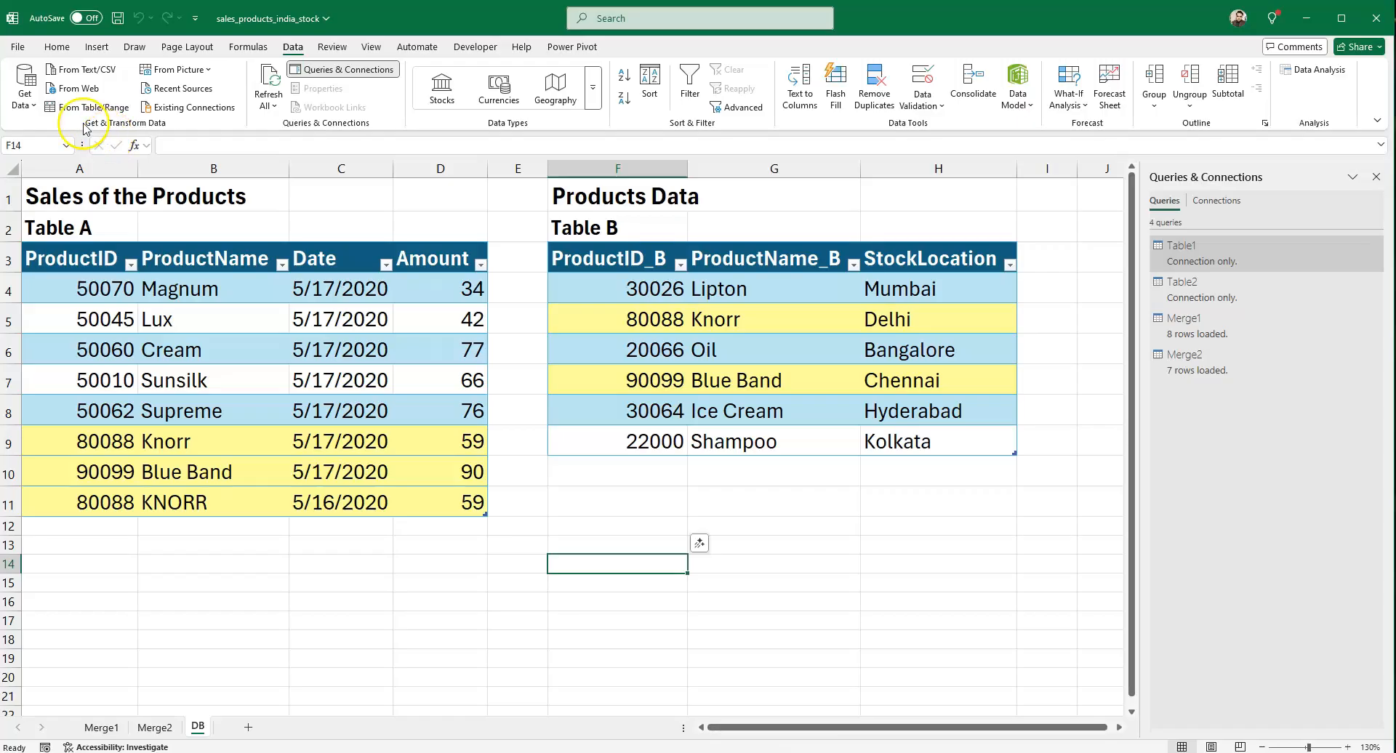
{"action": "left_click", "coordinate": [166, 504]}
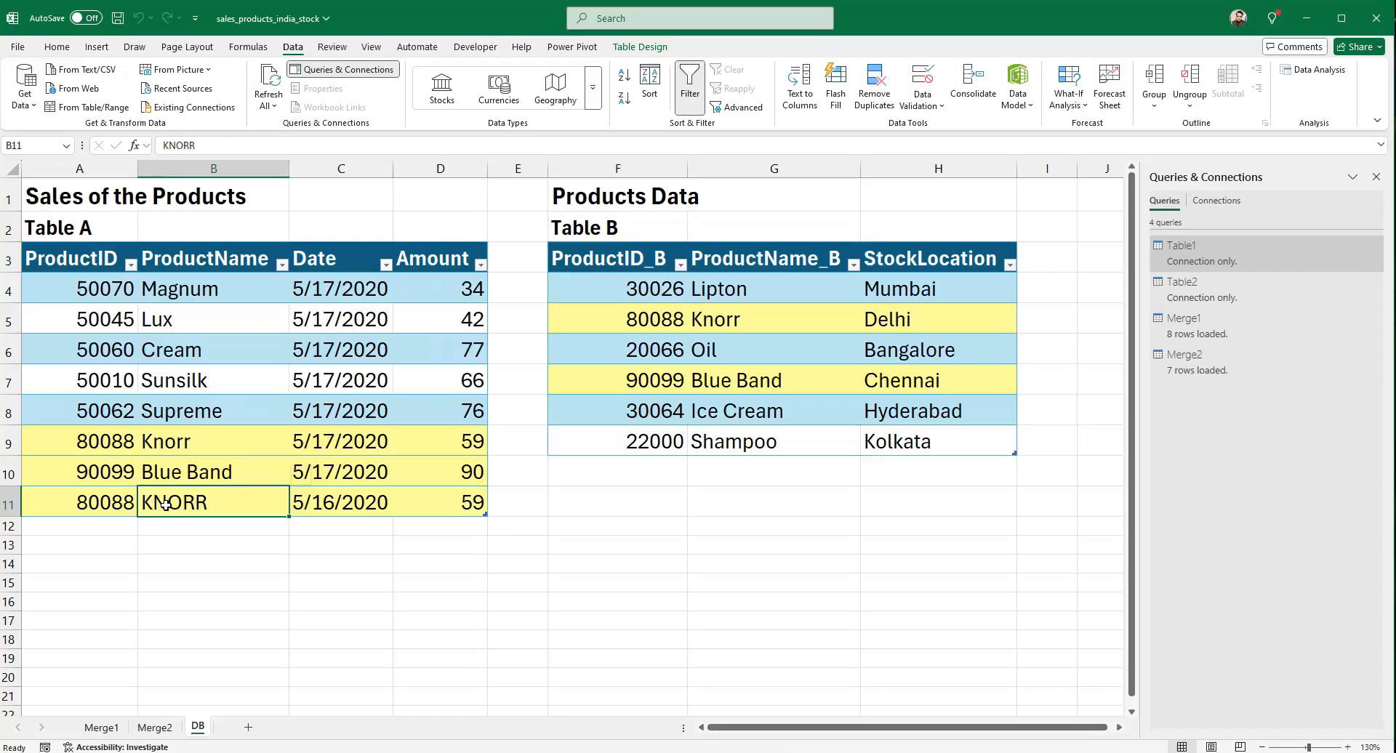
{"action": "left_click", "coordinate": [702, 320]}
{"action": "left_click", "coordinate": [214, 502]}
{"action": "left_click", "coordinate": [607, 579]}
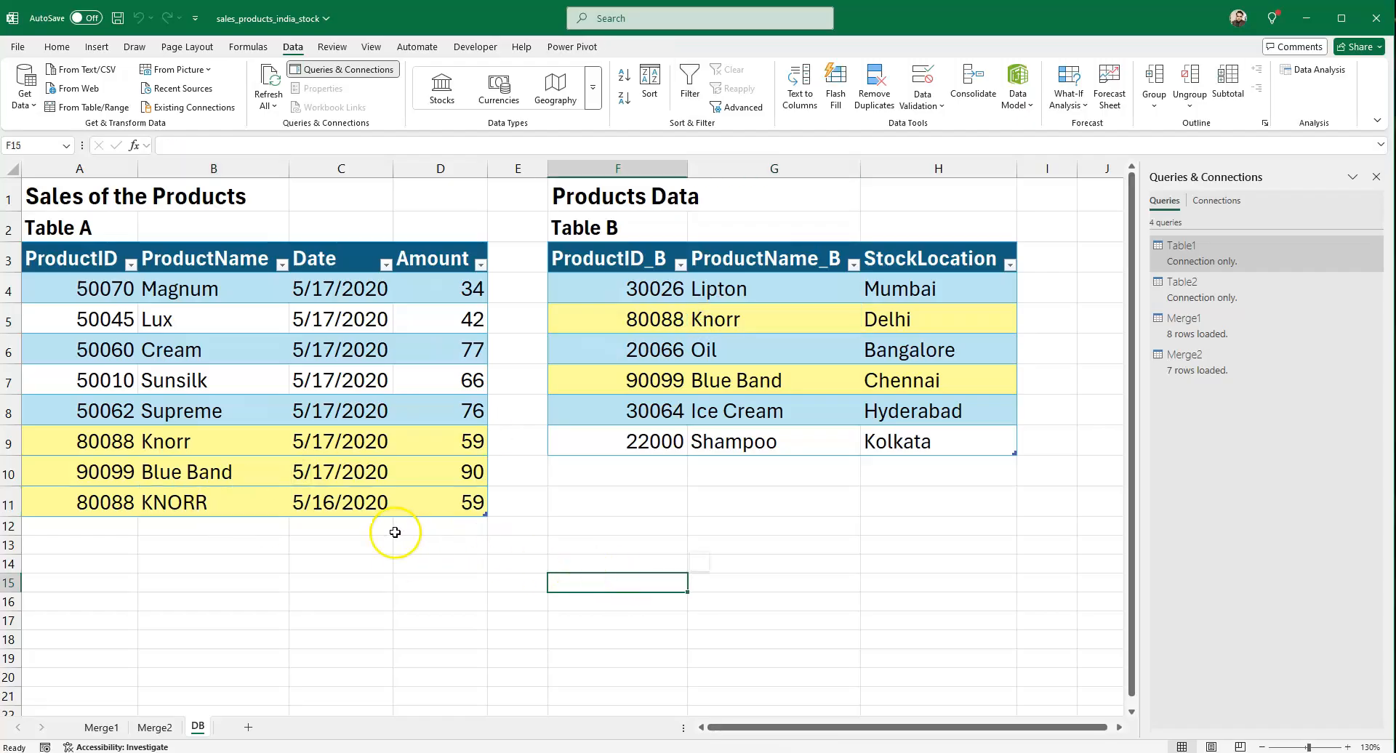
{"action": "left_click", "coordinate": [248, 507]}
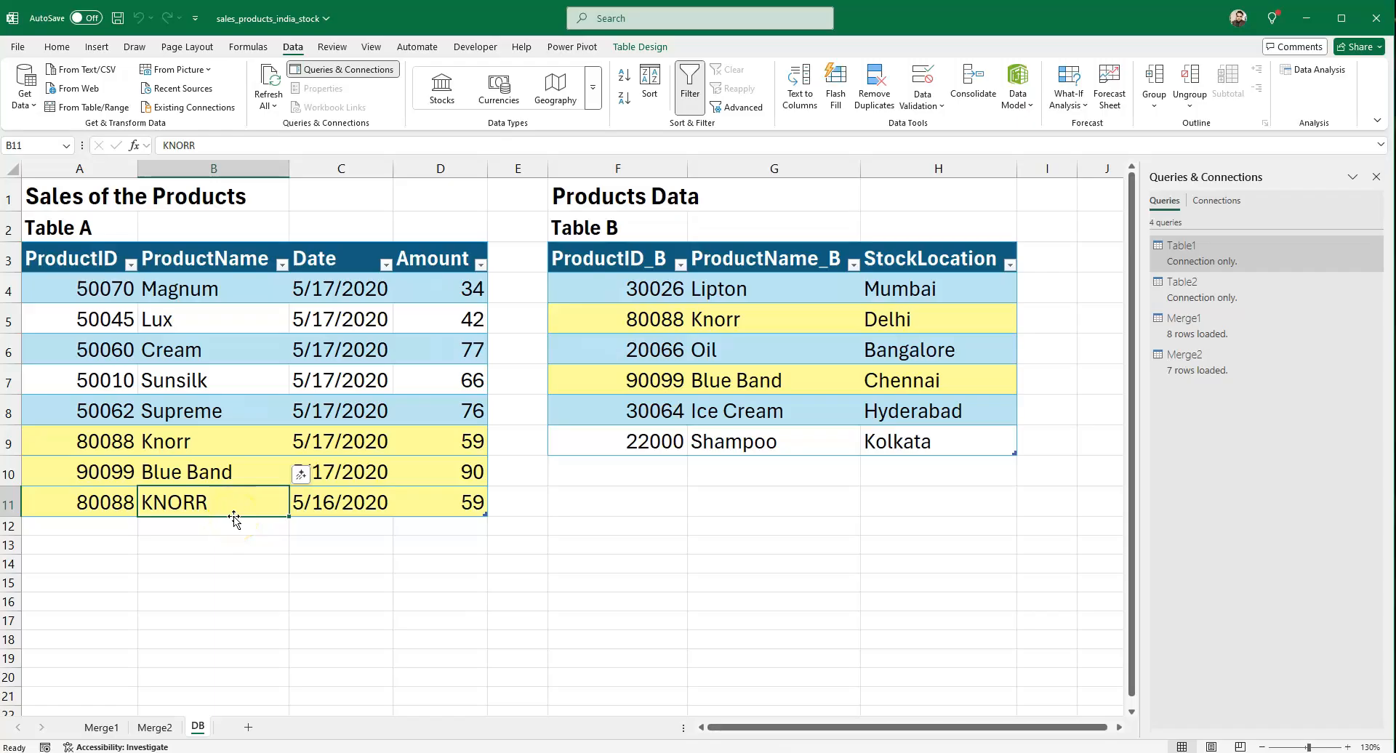
{"action": "left_click", "coordinate": [745, 318]}
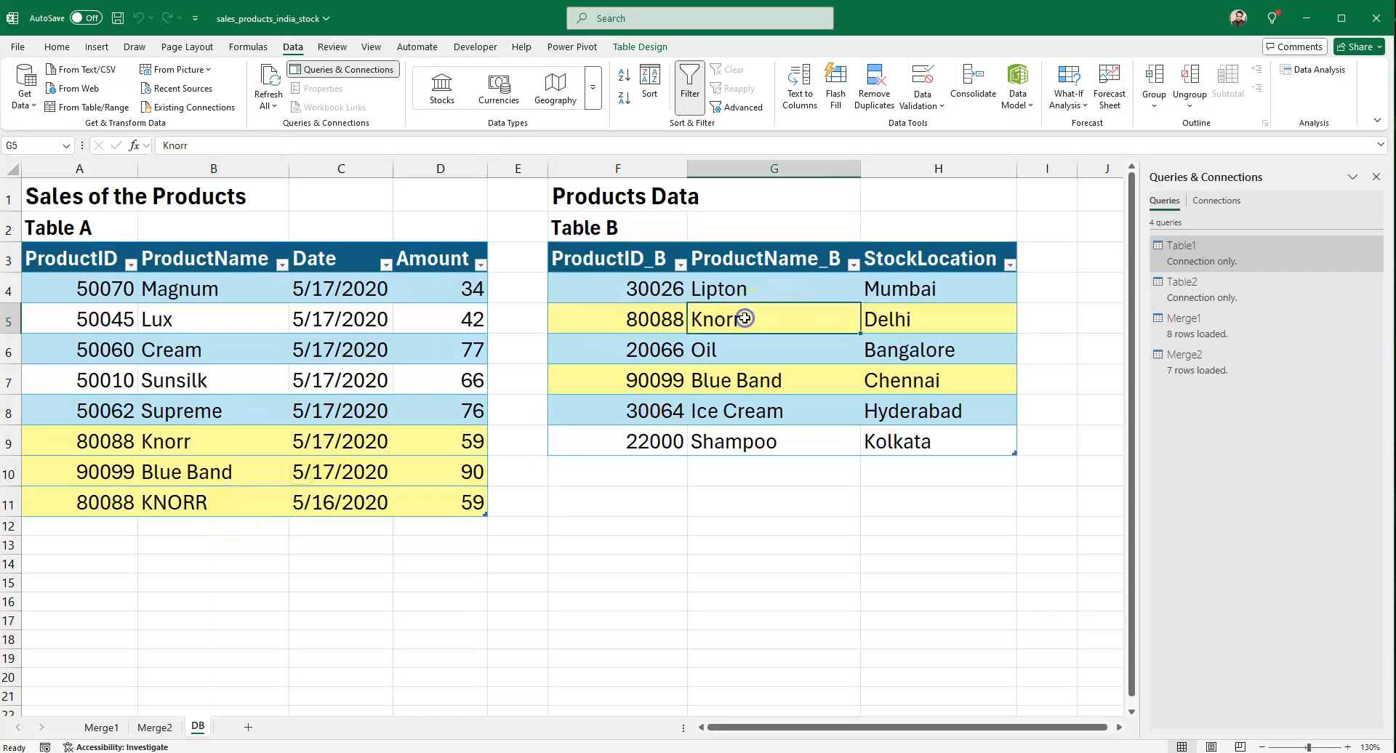
{"action": "left_click", "coordinate": [644, 566]}
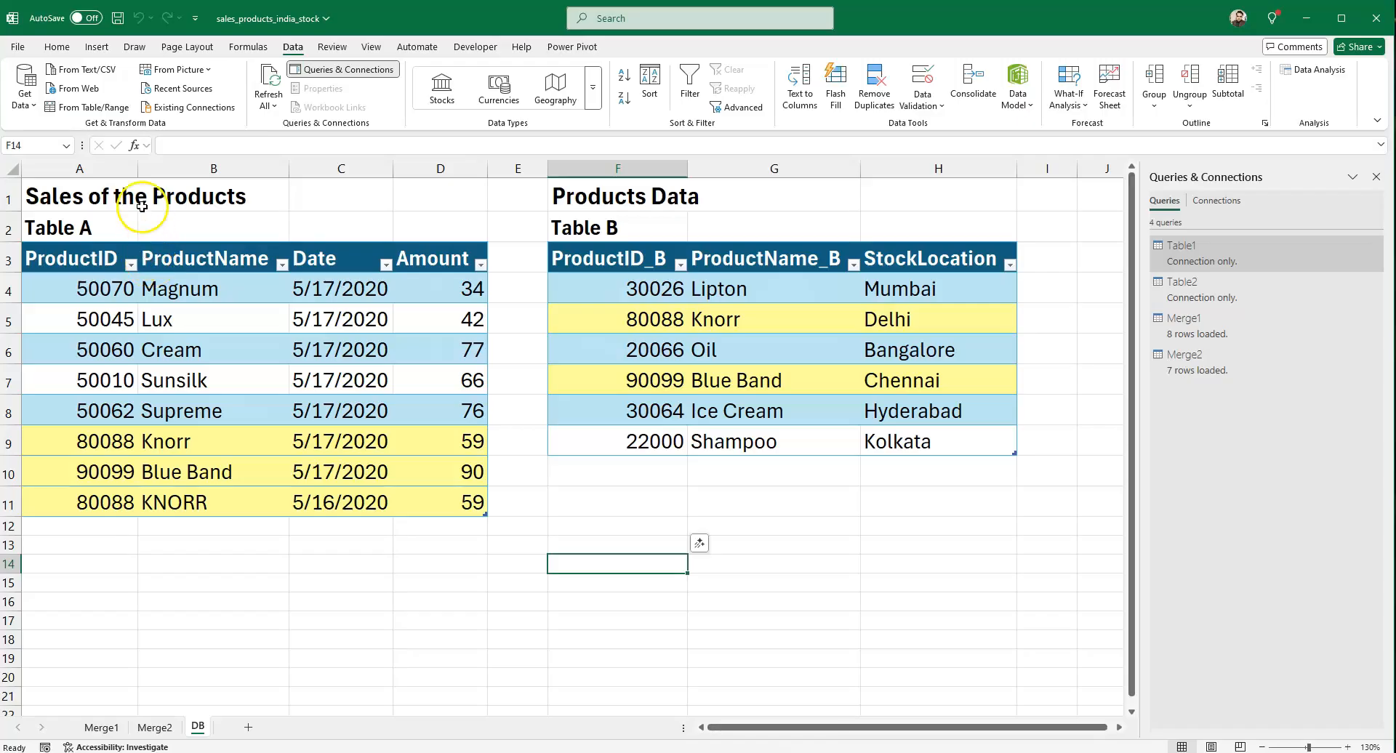
{"action": "left_click", "coordinate": [29, 106]}
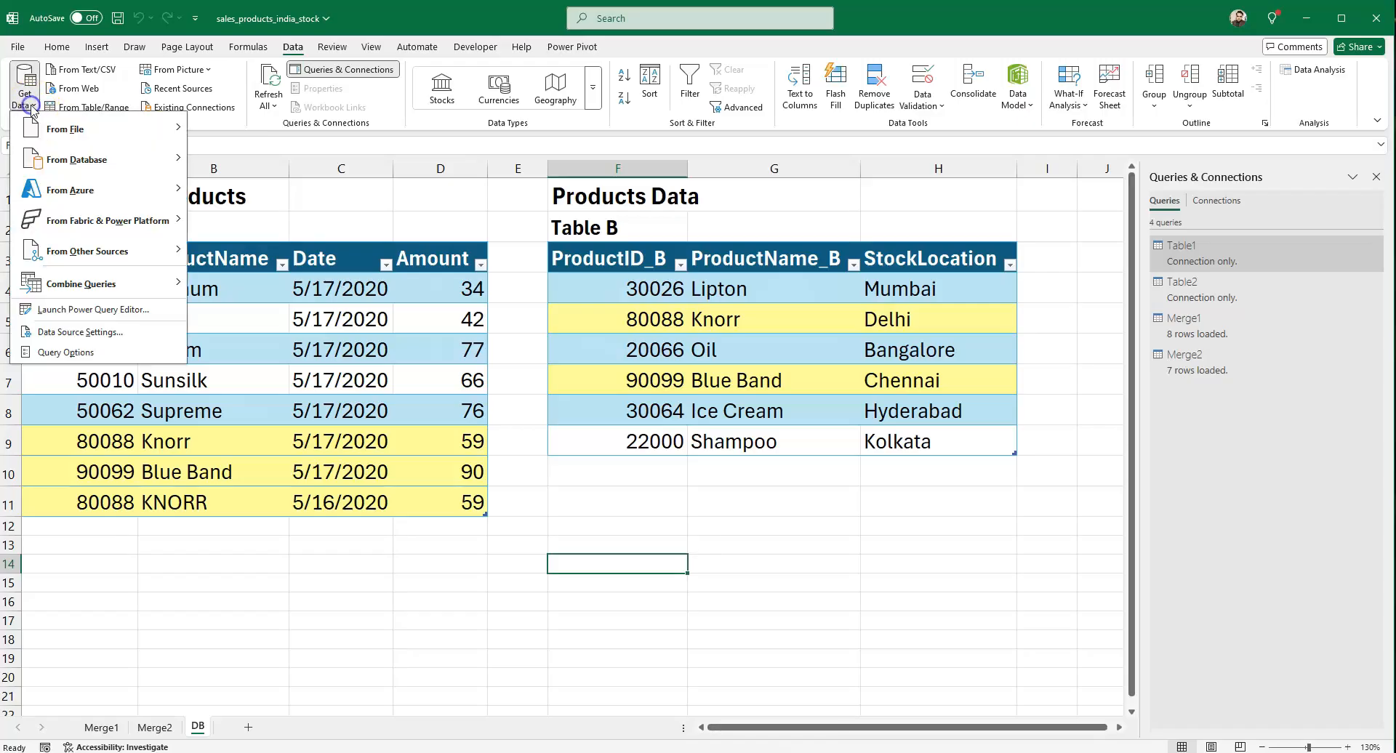
{"action": "mouse_move", "coordinate": [109, 283]}
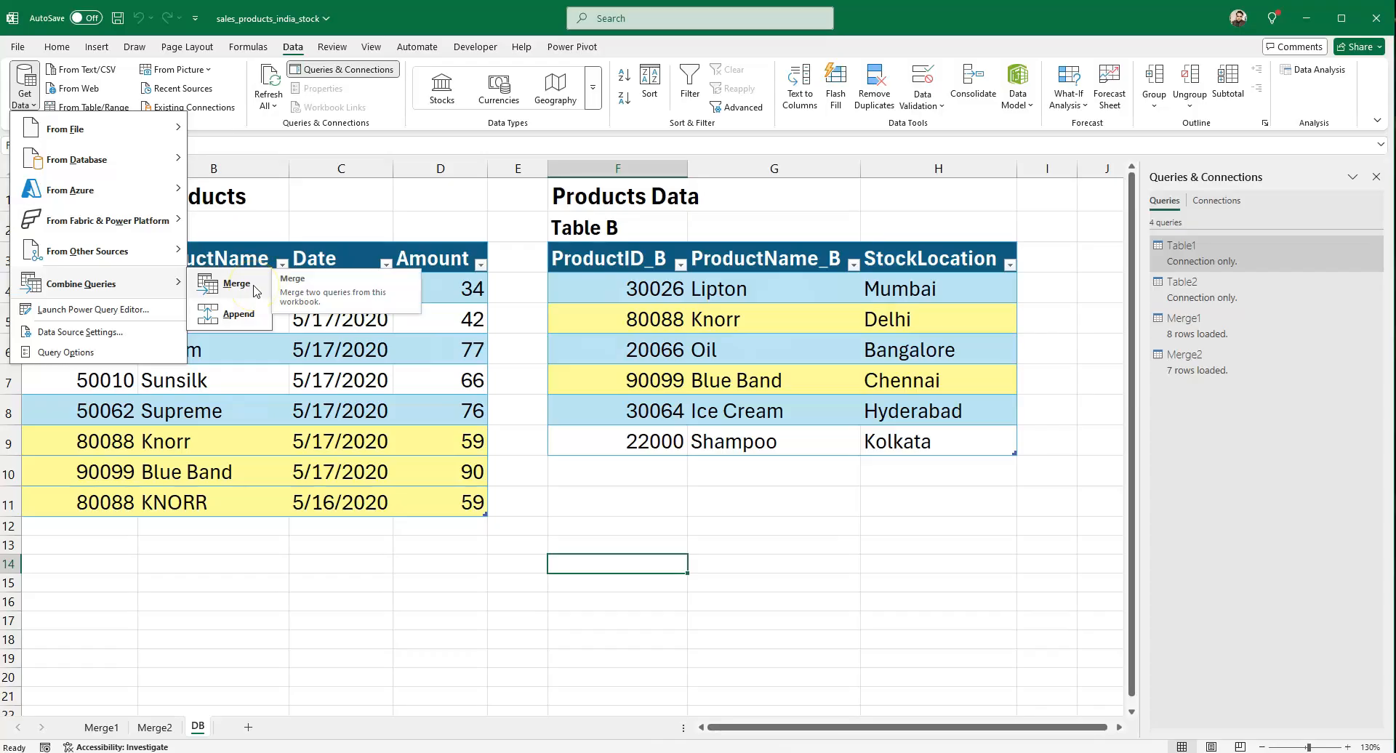
{"action": "left_click", "coordinate": [215, 456]}
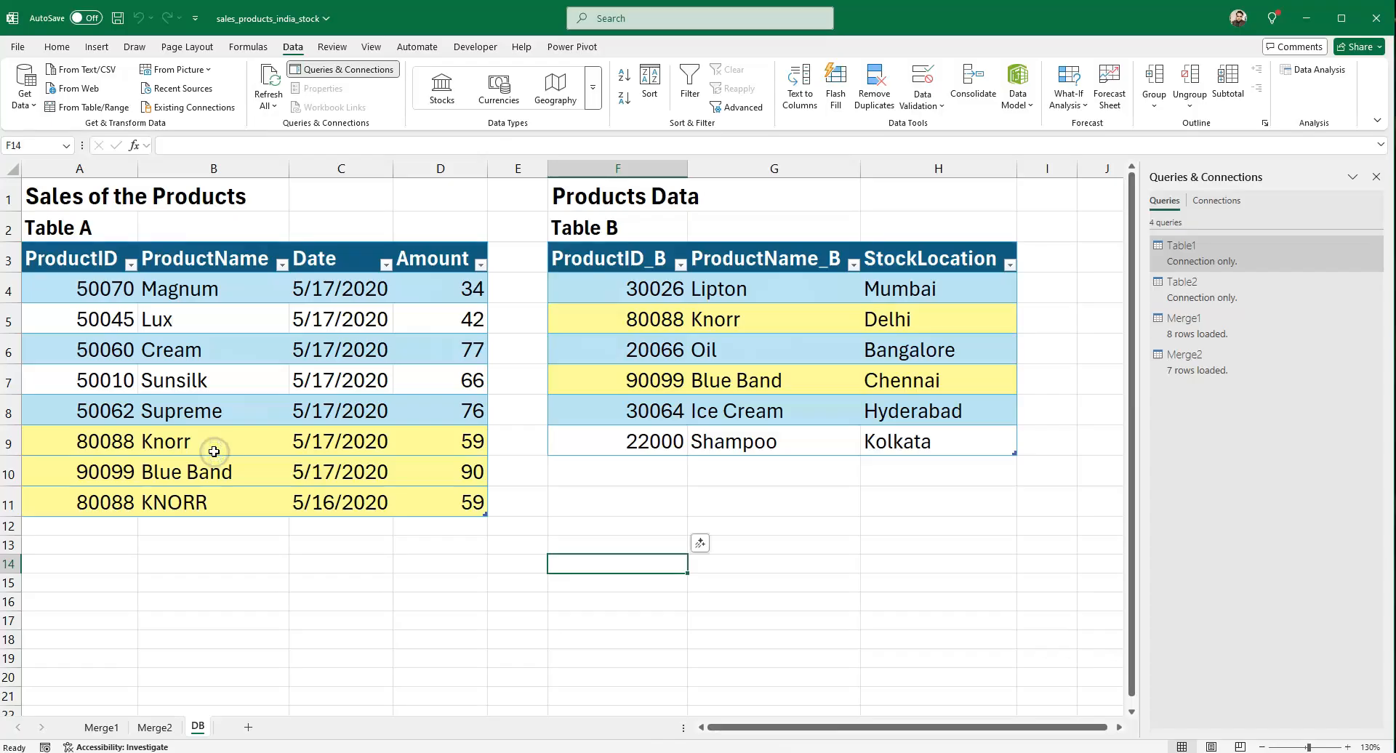
Step: Start a merge query with Table1 as the first table and Table2 as the second
{"action": "left_click", "coordinate": [30, 109]}
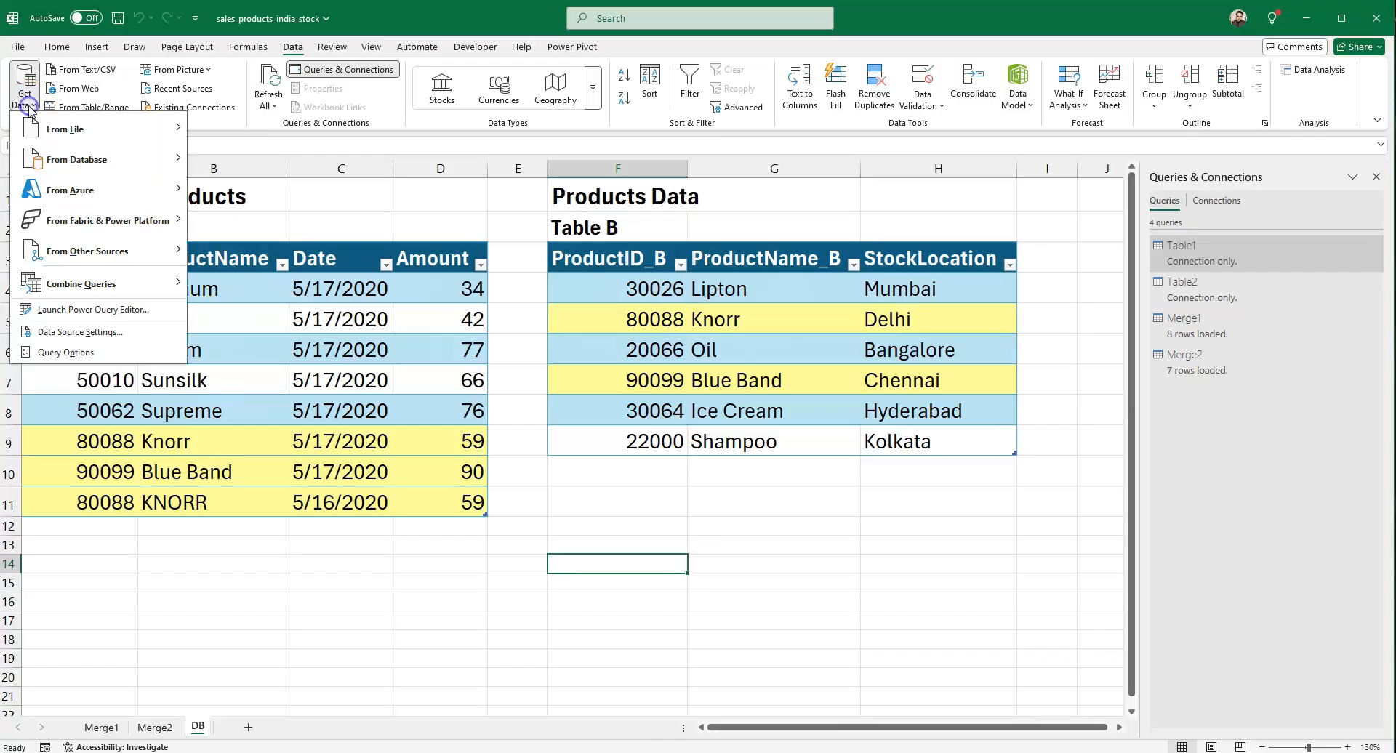
{"action": "left_click", "coordinate": [85, 284]}
{"action": "left_click", "coordinate": [225, 280]}
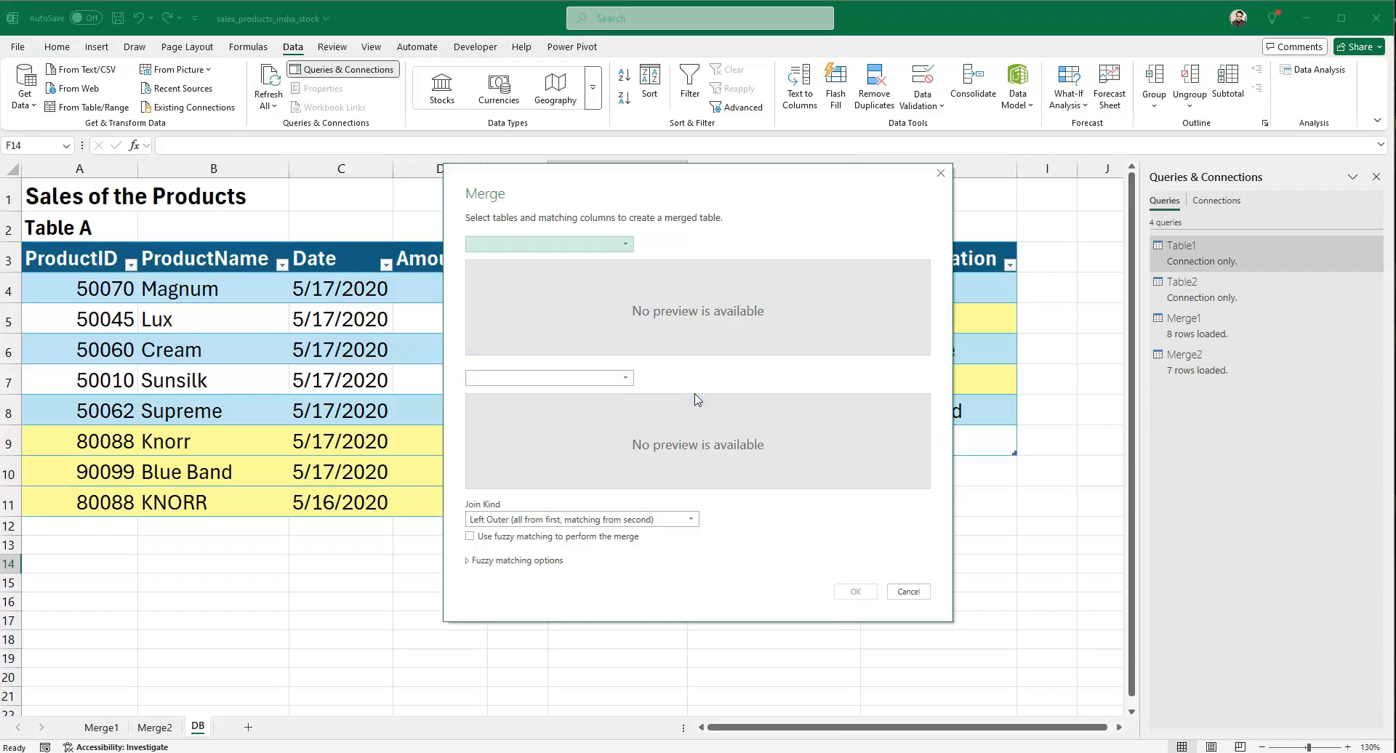
{"action": "left_click", "coordinate": [607, 244]}
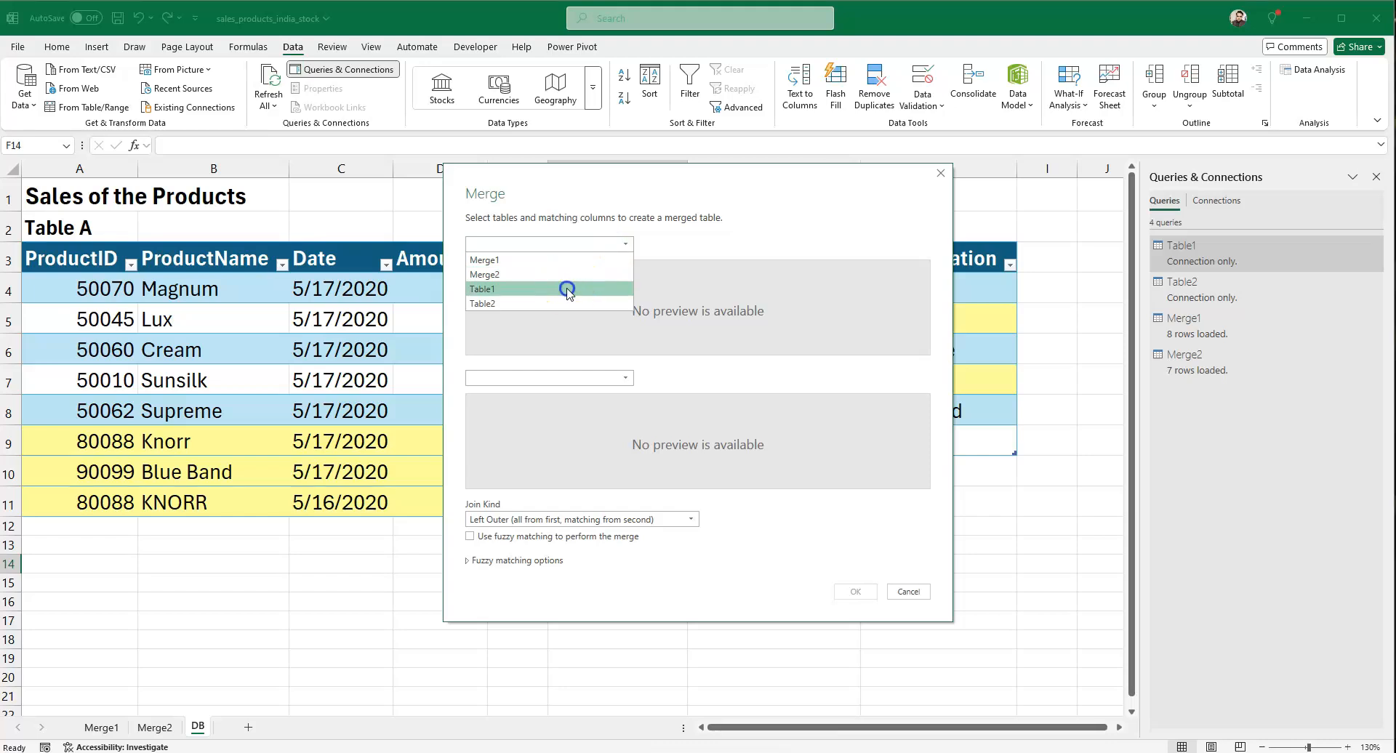
{"action": "left_click", "coordinate": [567, 289]}
{"action": "left_click", "coordinate": [582, 378]}
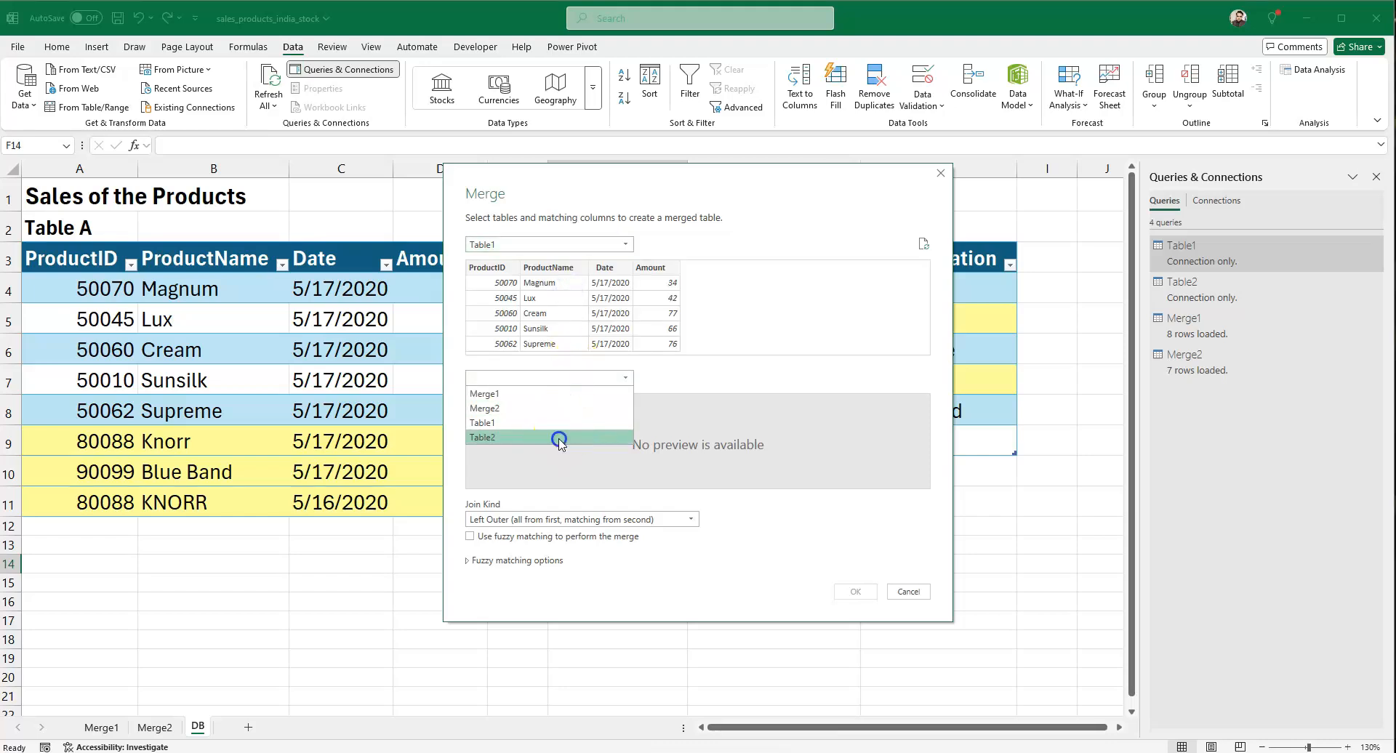
{"action": "left_click", "coordinate": [559, 438]}
Step: Create the merge as a Full Outer join, matching ProductID in Table1 with ProductID_B in Table2
{"action": "left_click", "coordinate": [495, 521]}
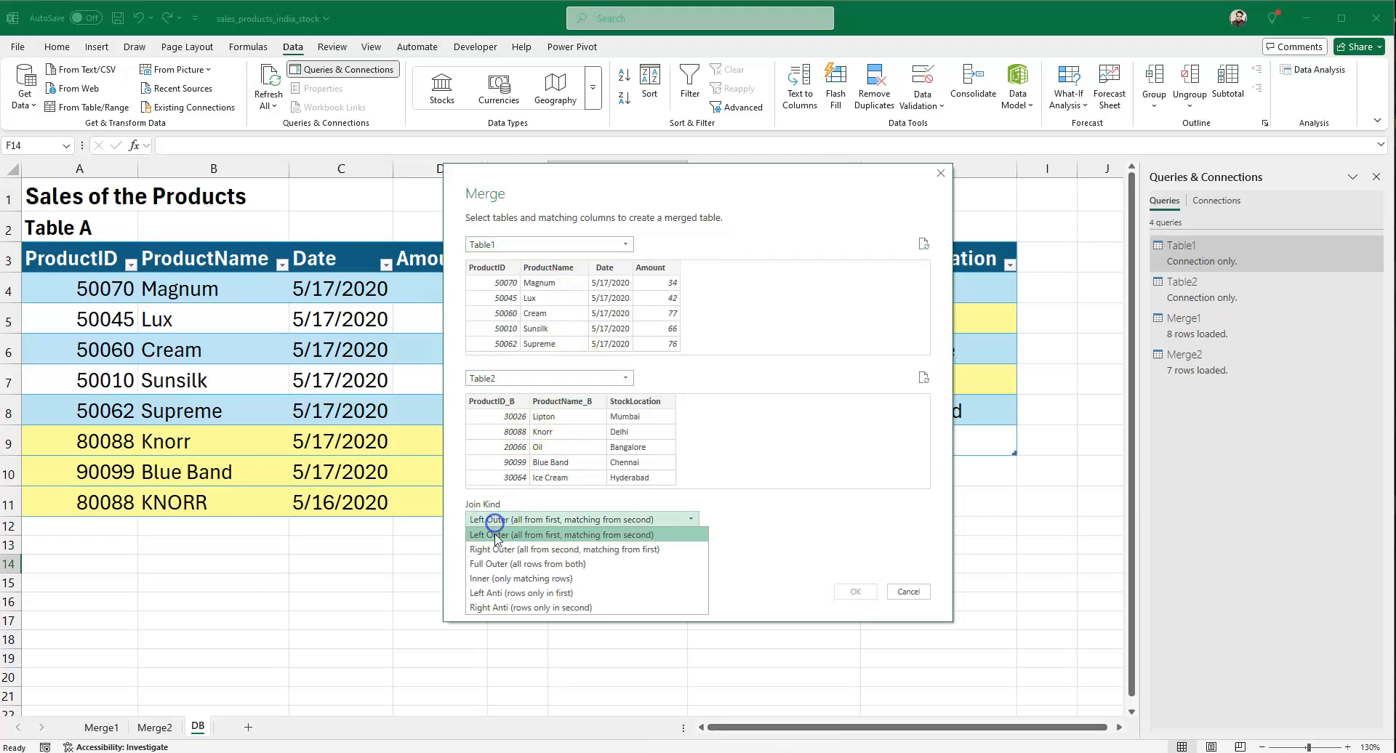
{"action": "left_click", "coordinate": [497, 565]}
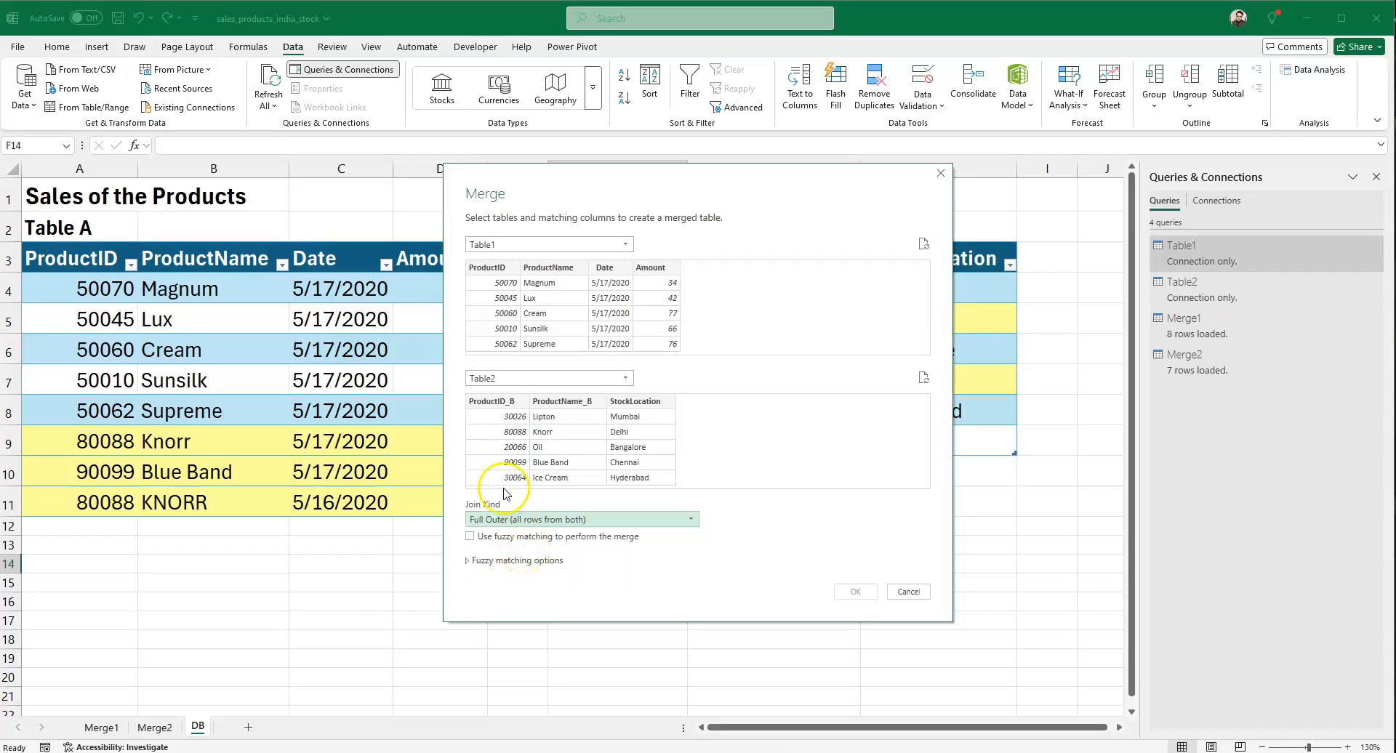
{"action": "left_click", "coordinate": [501, 269]}
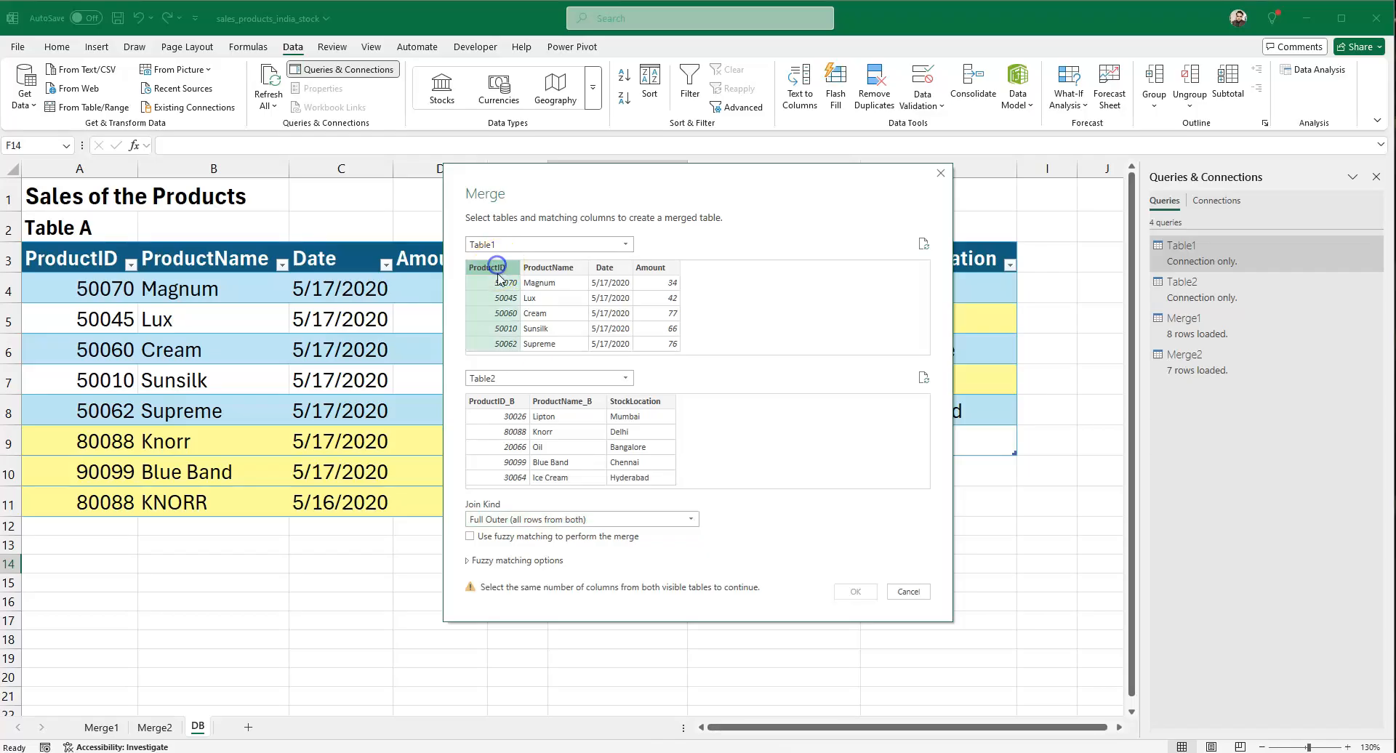
{"action": "left_click", "coordinate": [486, 401]}
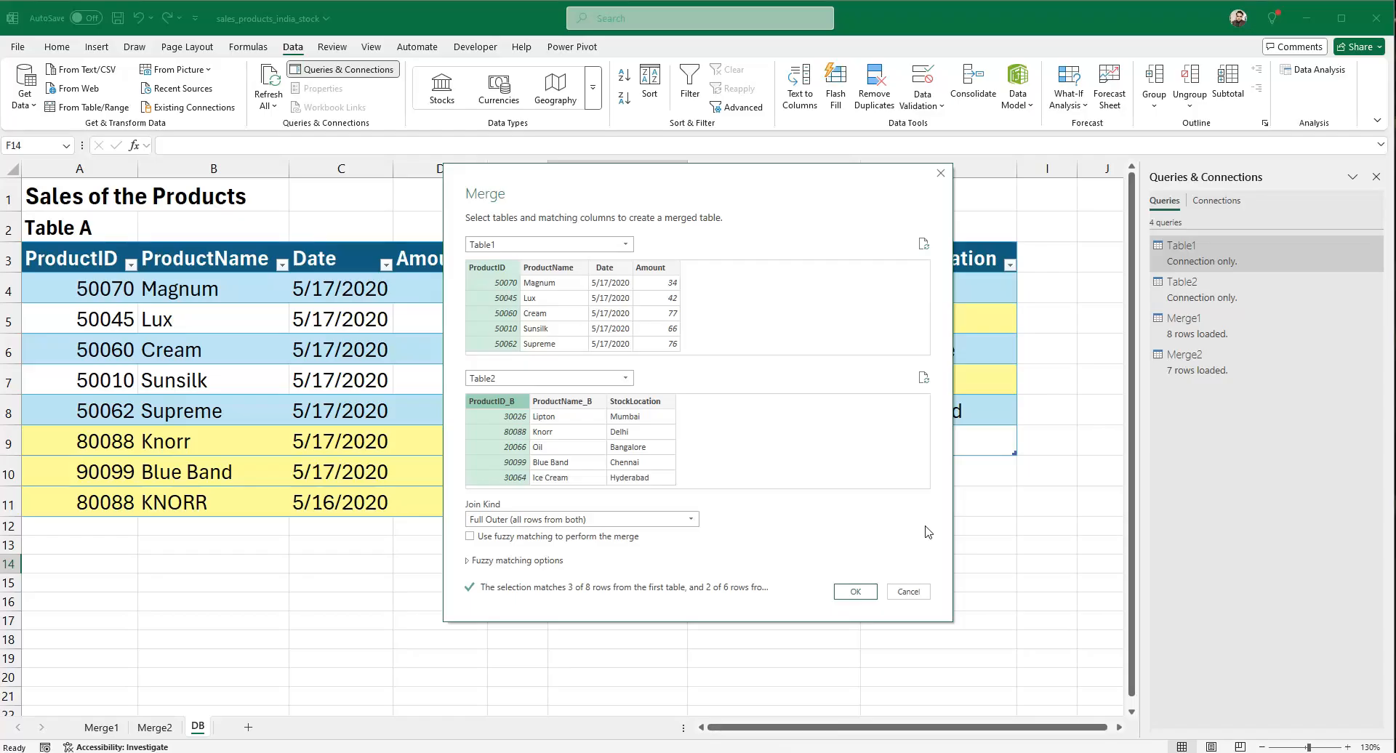
{"action": "left_click", "coordinate": [856, 592]}
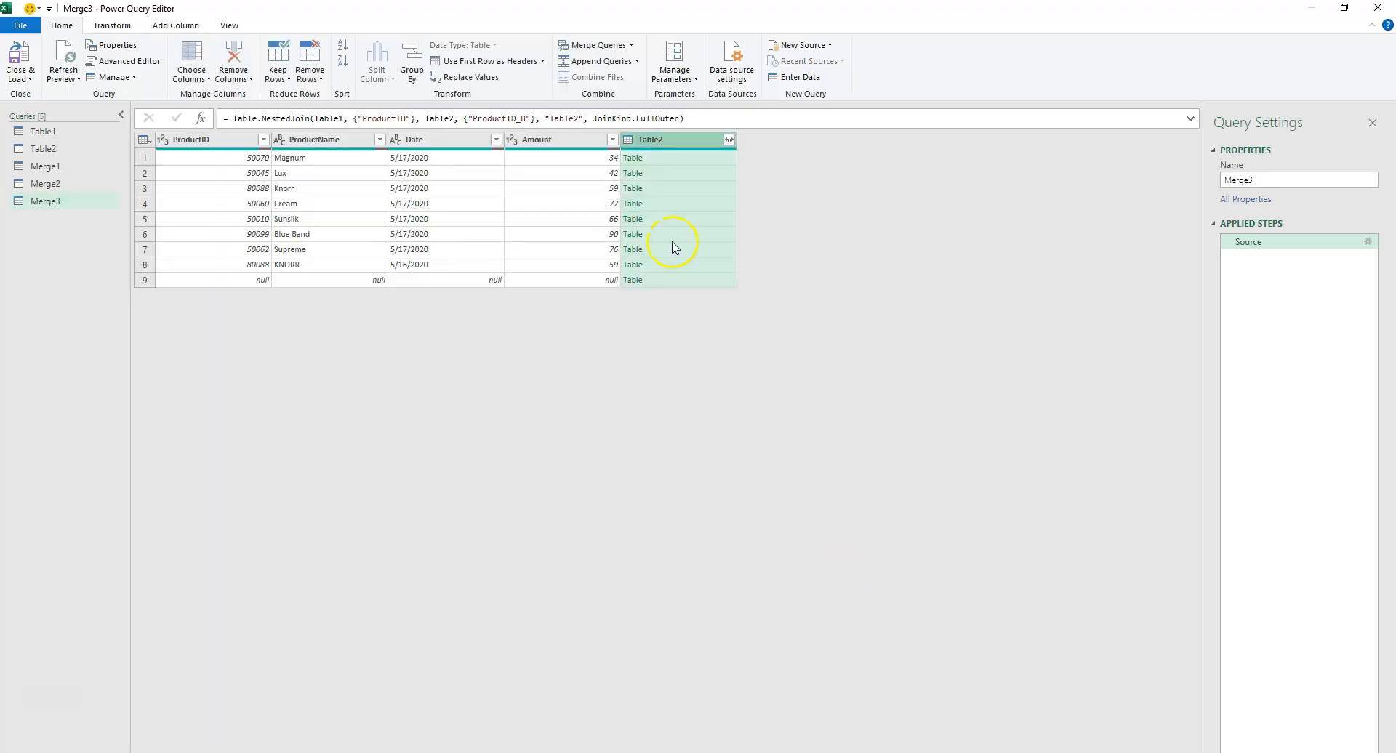
Step: Expand all Table2 columns without the original column name as prefix and load the merged query into the workbook
{"action": "left_click", "coordinate": [729, 139]}
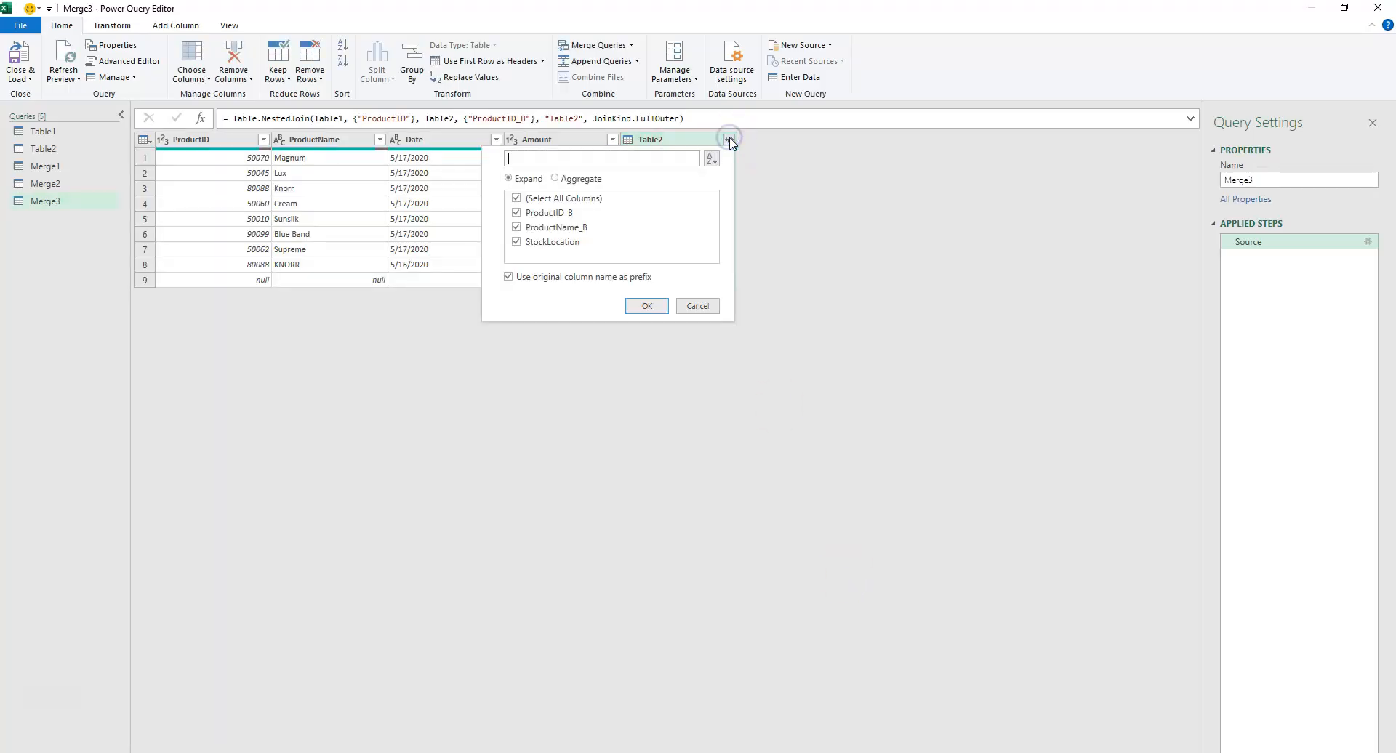
{"action": "left_click", "coordinate": [510, 278]}
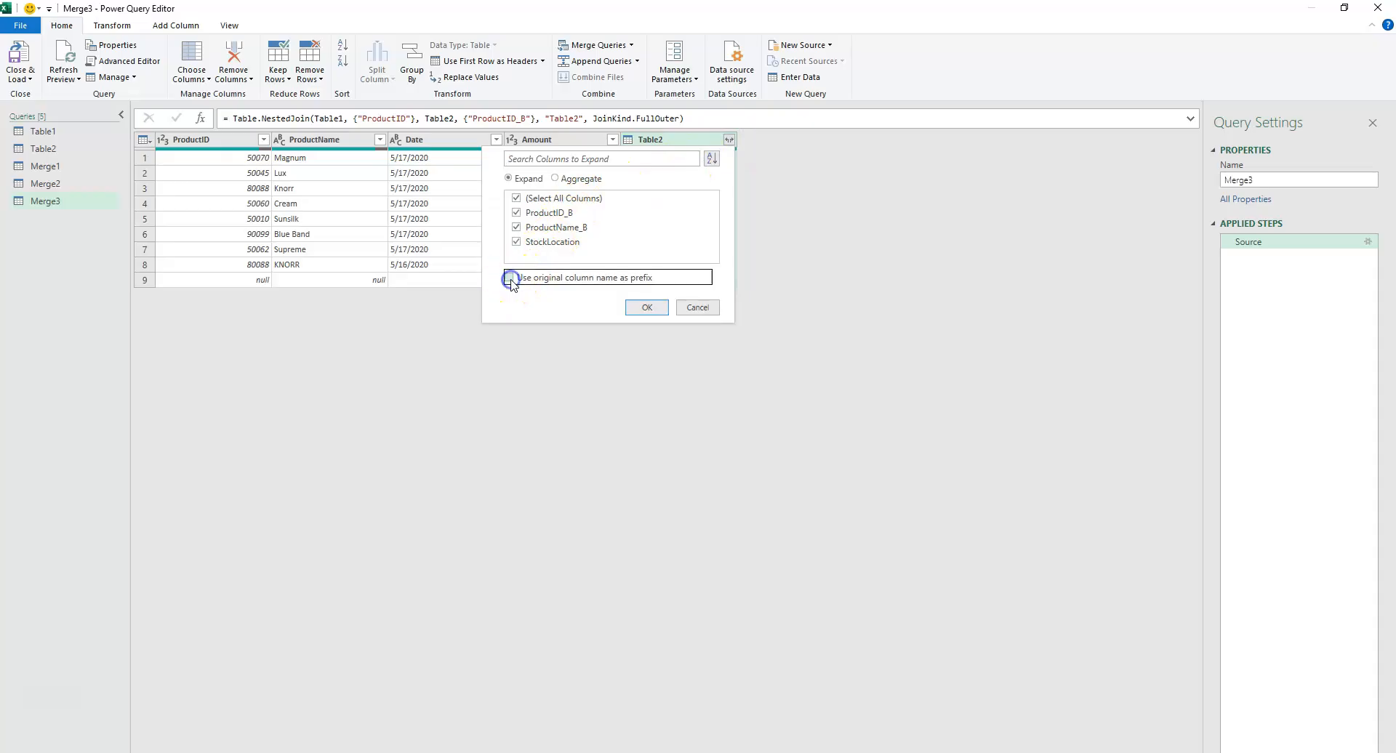
{"action": "left_click", "coordinate": [642, 309]}
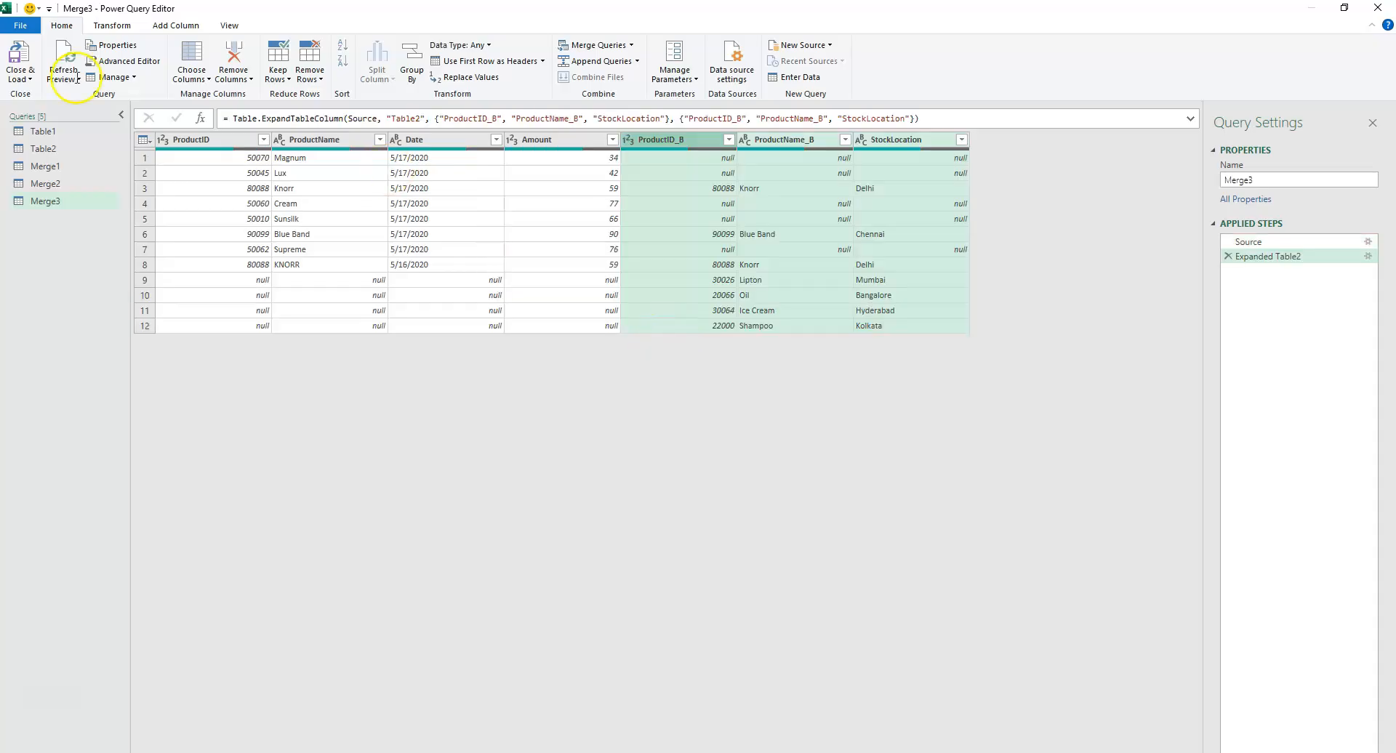
{"action": "left_click", "coordinate": [15, 60]}
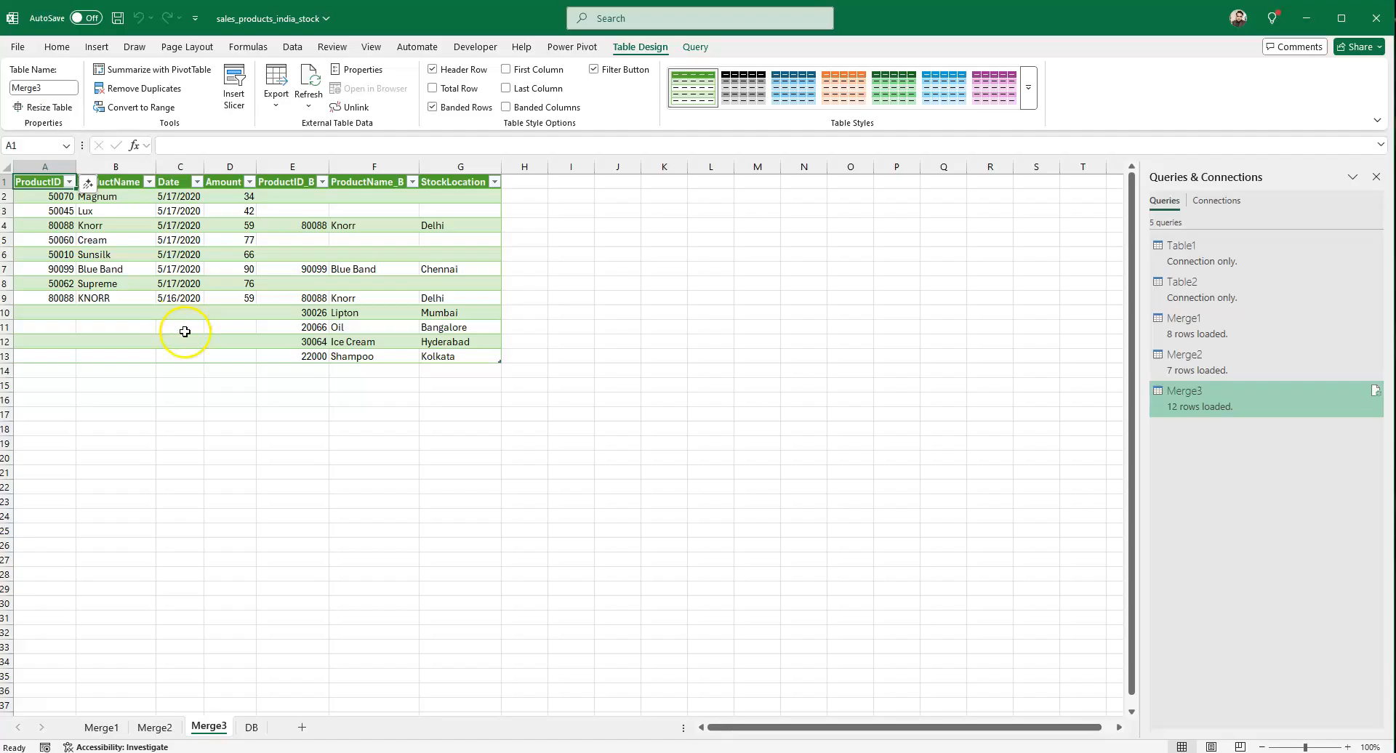
Step: Examine the product names in the KNORR row of the full outer result, and view the Merge2 and Merge1 sheets
{"action": "scroll", "coordinate": [192, 337], "scroll_direction": "up", "scroll_amount": 2}
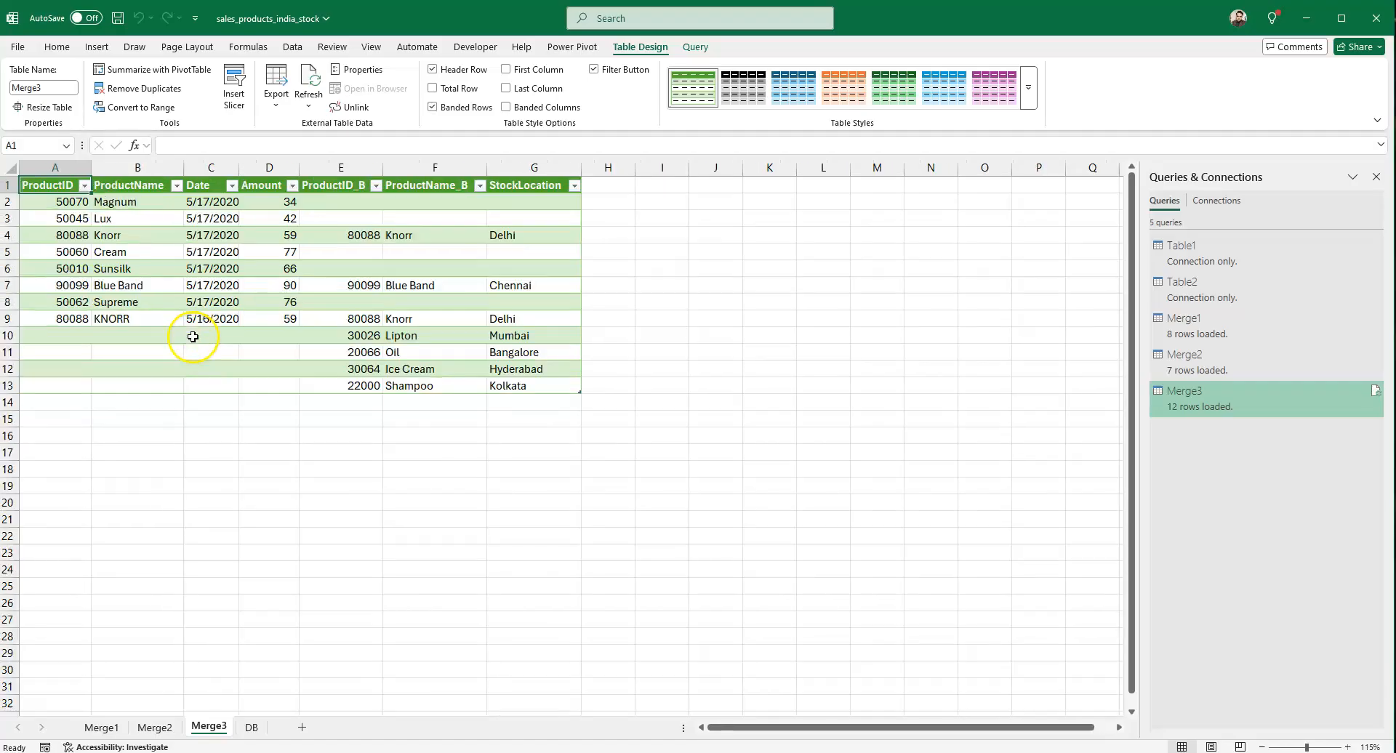
{"action": "left_click", "coordinate": [149, 338]}
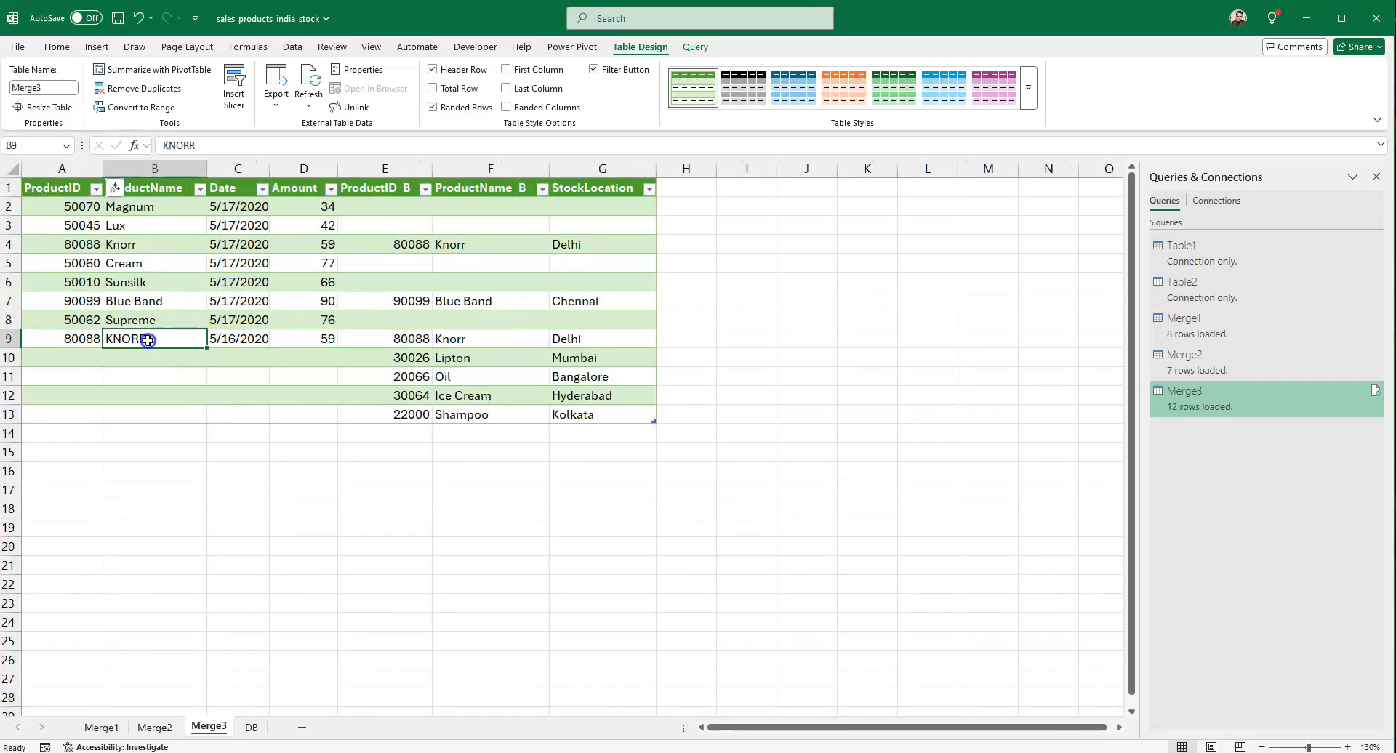
{"action": "left_click", "coordinate": [456, 339]}
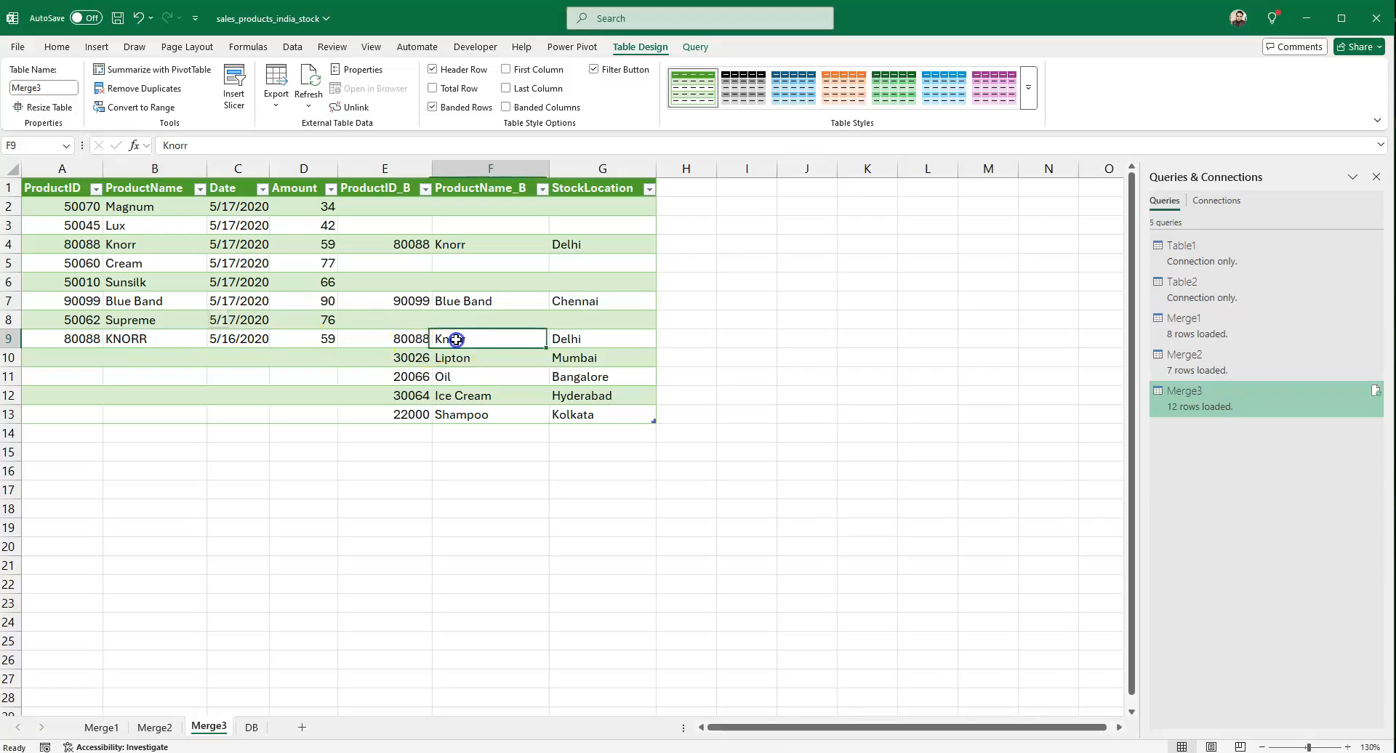
{"action": "left_click", "coordinate": [136, 339]}
{"action": "left_click", "coordinate": [461, 341]}
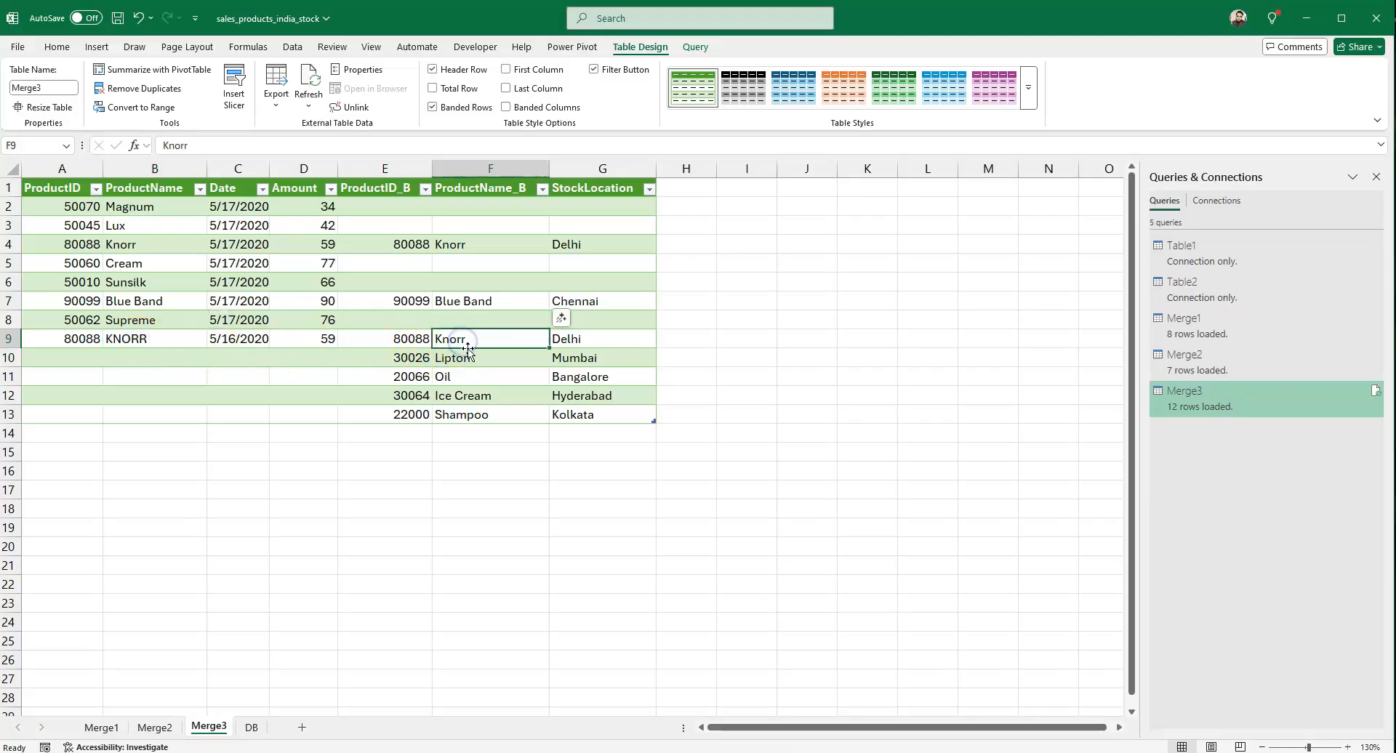
{"action": "left_click", "coordinate": [646, 582]}
{"action": "left_click", "coordinate": [788, 606]}
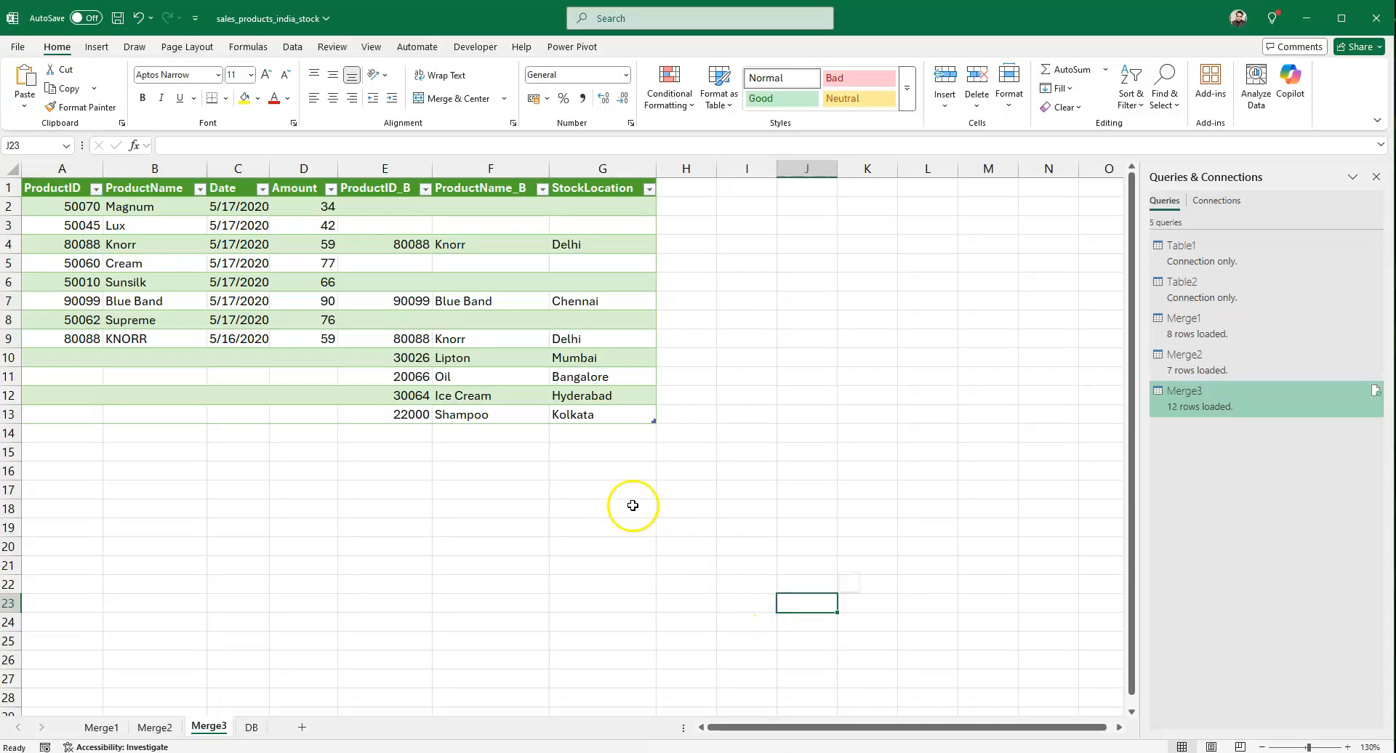
{"action": "left_click", "coordinate": [156, 727]}
{"action": "left_click", "coordinate": [102, 727]}
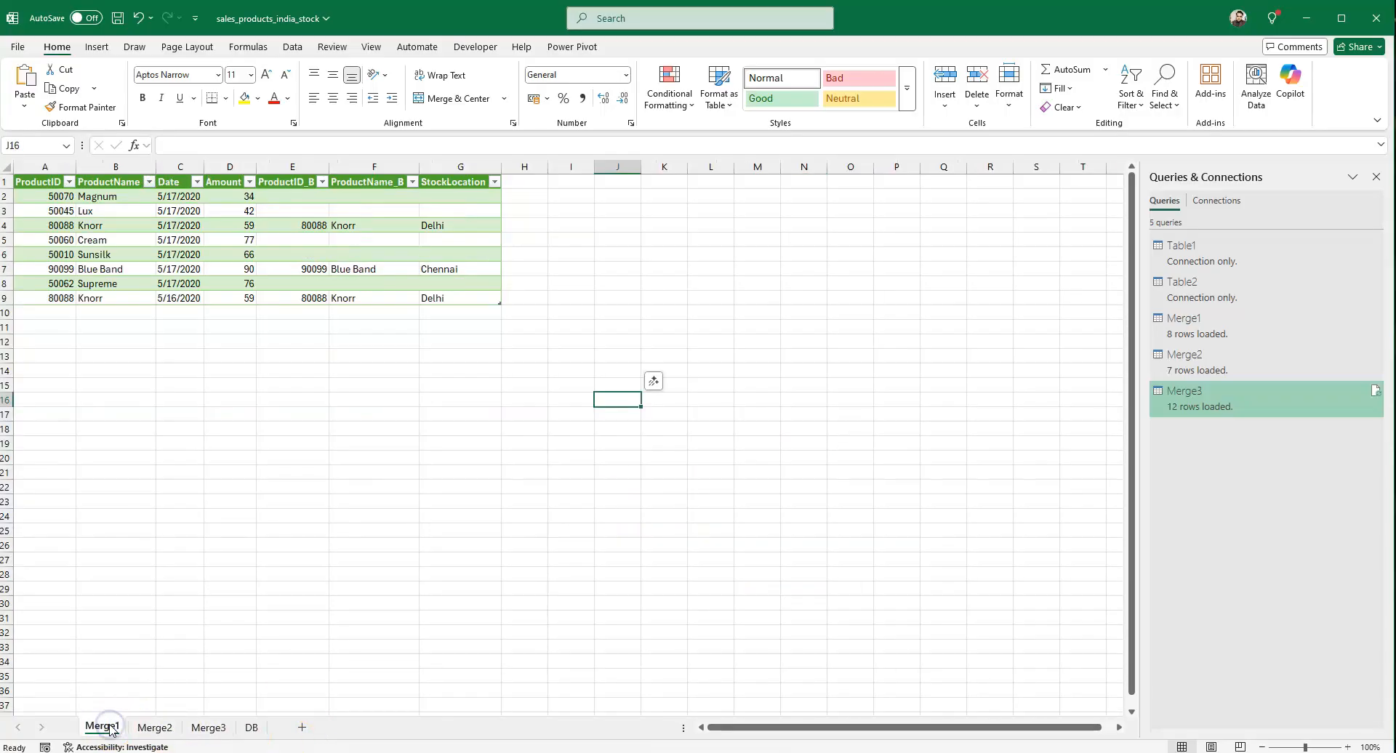
Step: Return to the DB sheet and compare the spelling of KNORR in Table A with Knorr in Table B
{"action": "left_click", "coordinate": [251, 727]}
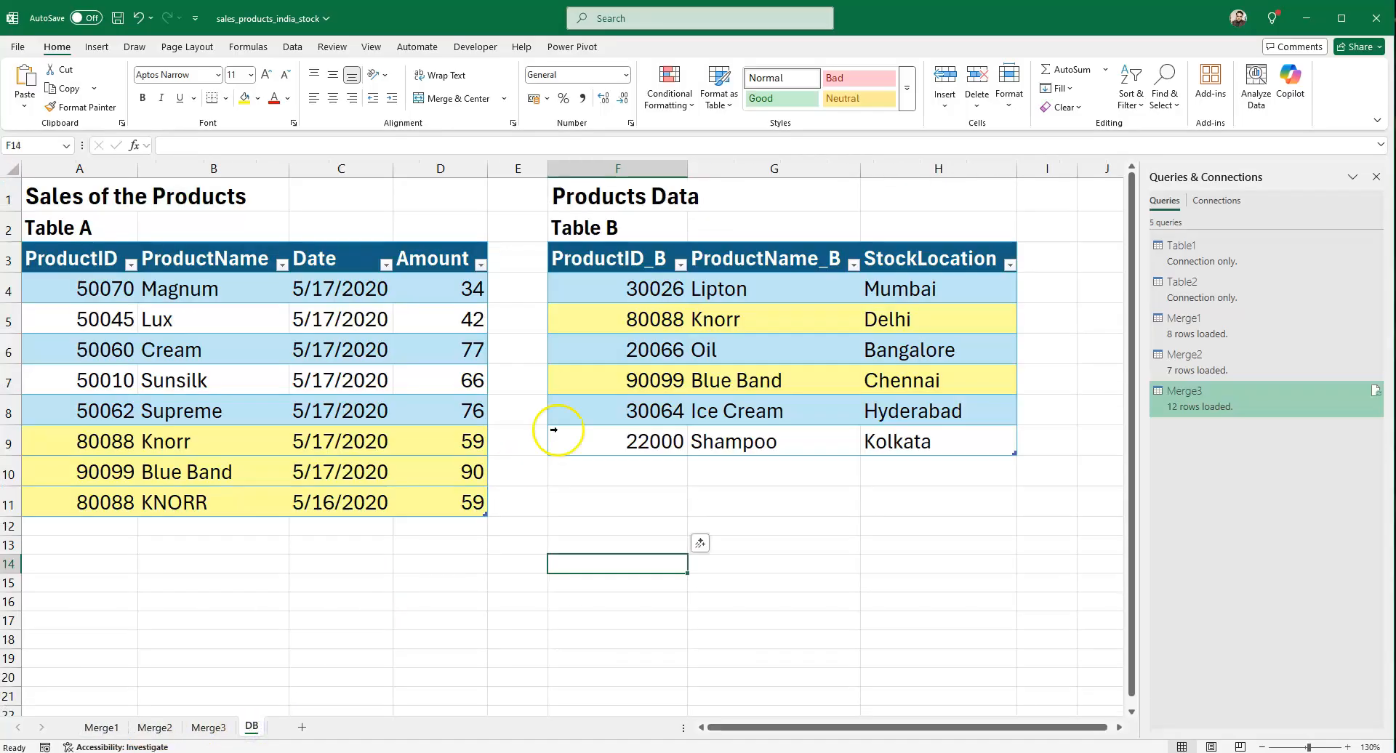
{"action": "left_click", "coordinate": [743, 262]}
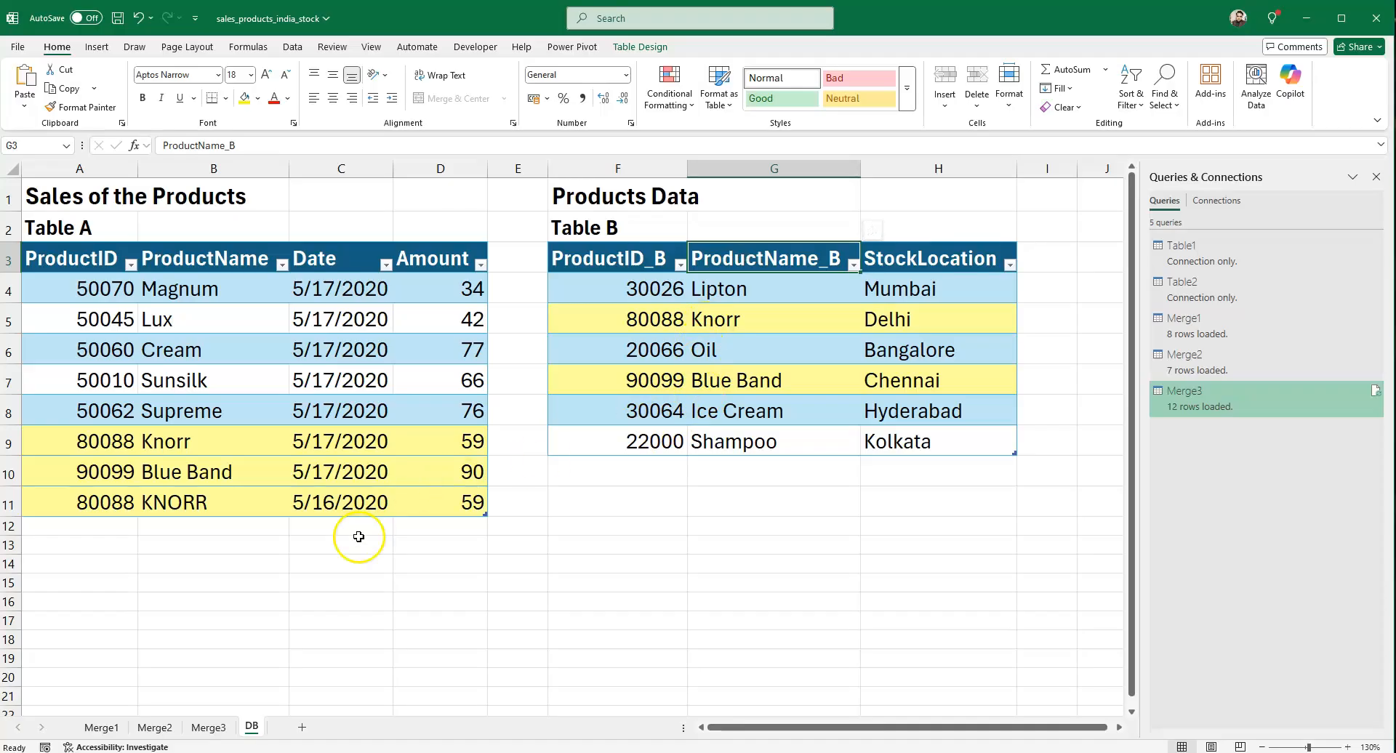
{"action": "left_click", "coordinate": [185, 504]}
{"action": "left_click", "coordinate": [715, 324]}
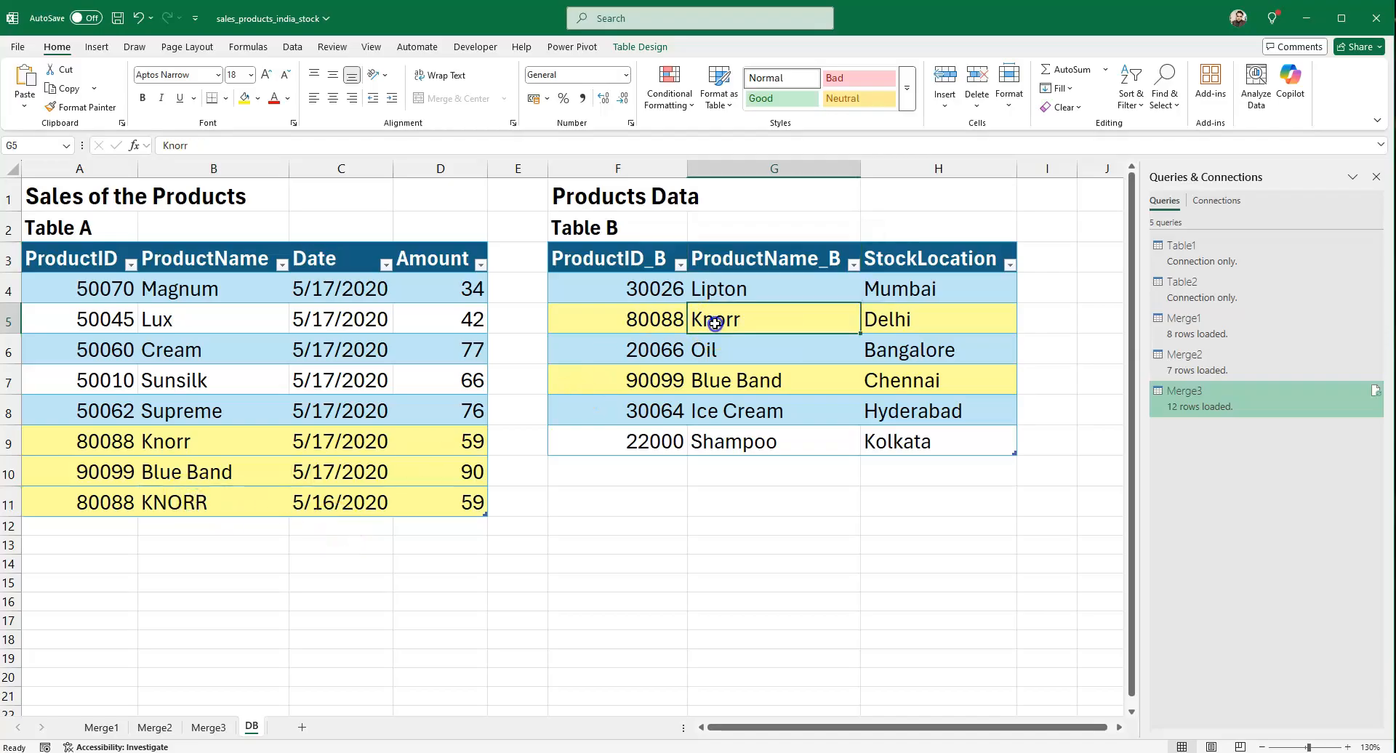
{"action": "left_click", "coordinate": [300, 640]}
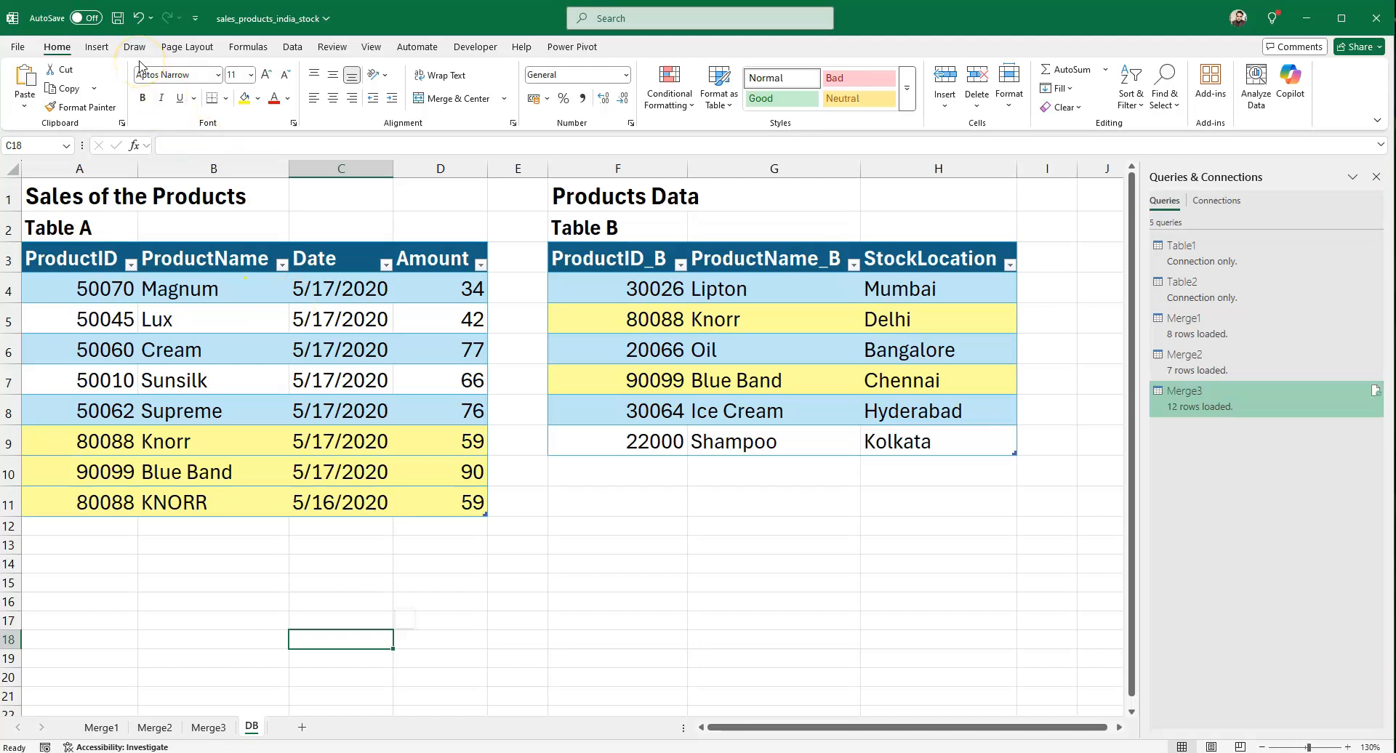
Step: Start a new query merge of Table1 with Table2, matching ProductID in Table1 with ProductID_B in Table2
{"action": "left_click", "coordinate": [294, 46]}
{"action": "left_click", "coordinate": [29, 95]}
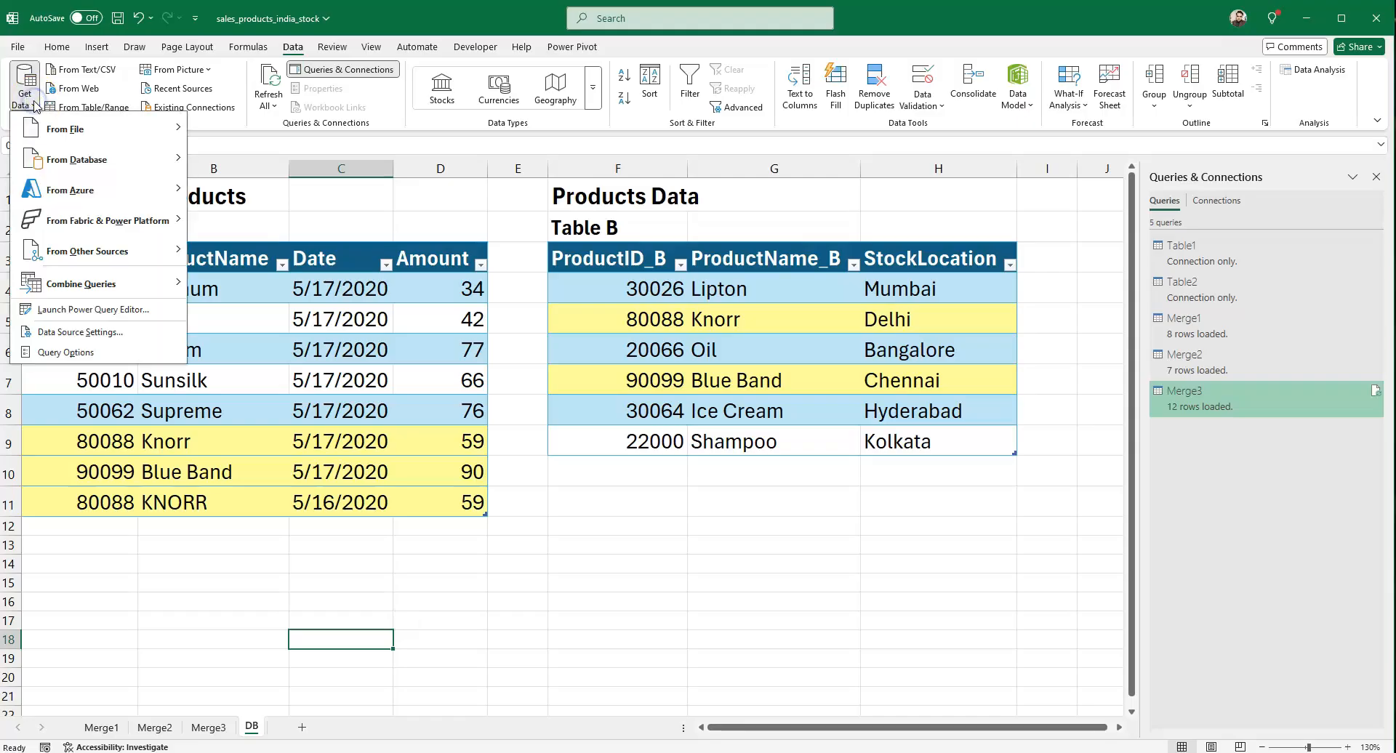
{"action": "mouse_move", "coordinate": [109, 284]}
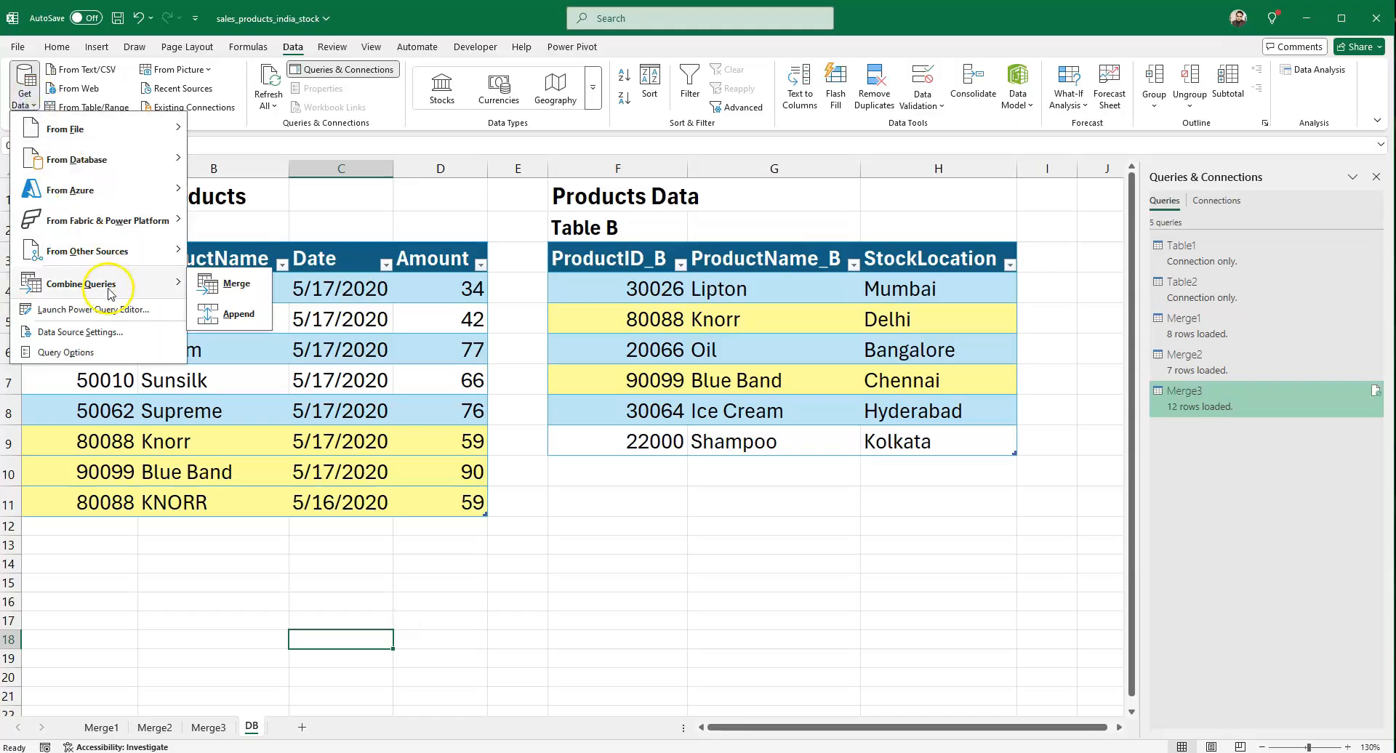
{"action": "left_click", "coordinate": [227, 284]}
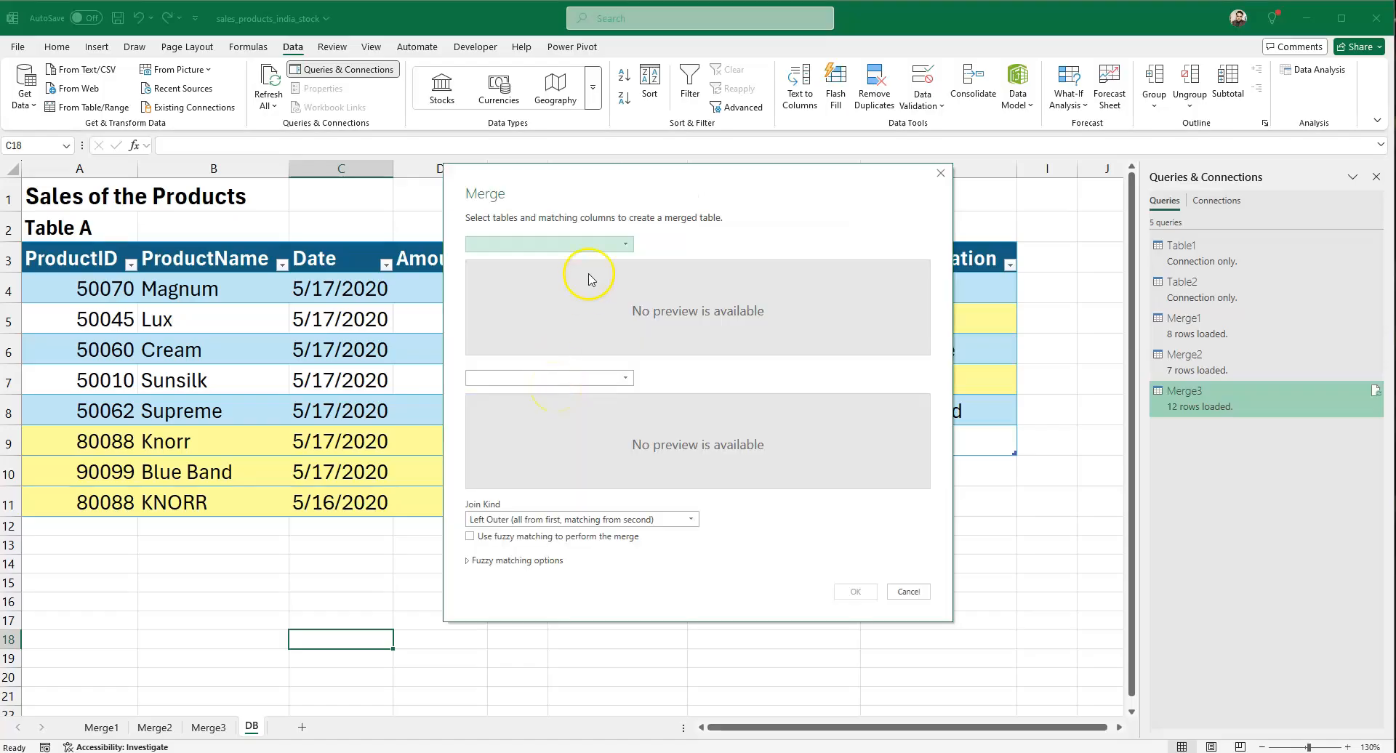
{"action": "left_click", "coordinate": [600, 243]}
{"action": "left_click", "coordinate": [560, 303]}
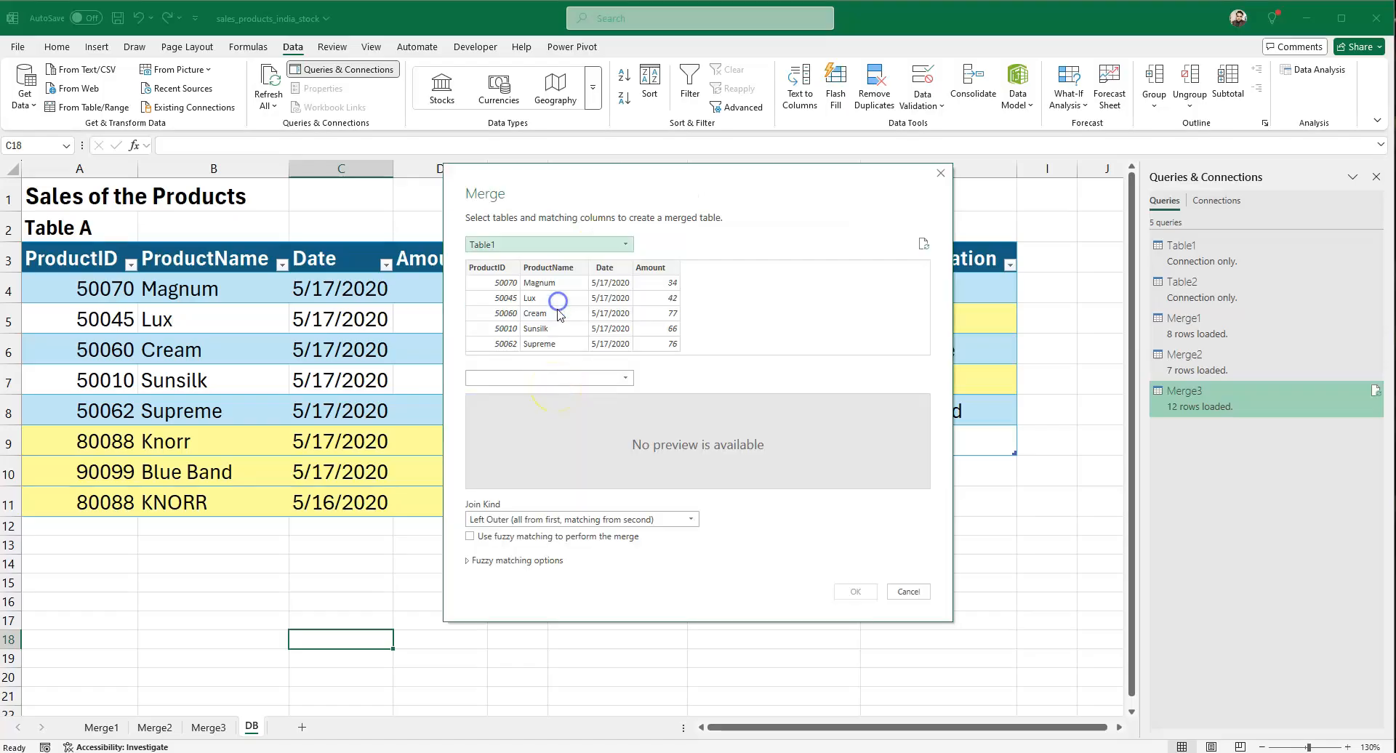
{"action": "left_click", "coordinate": [560, 377]}
{"action": "left_click", "coordinate": [556, 451]}
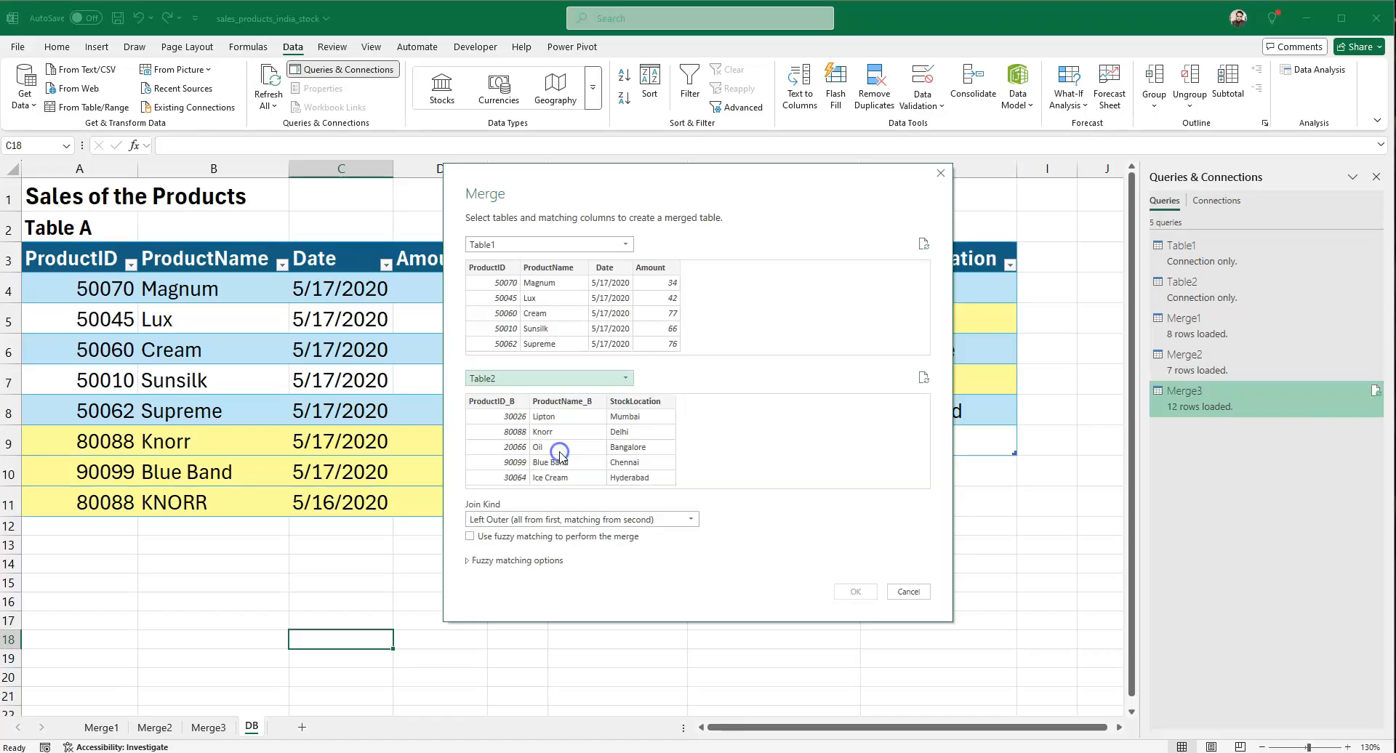
{"action": "left_click", "coordinate": [491, 400]}
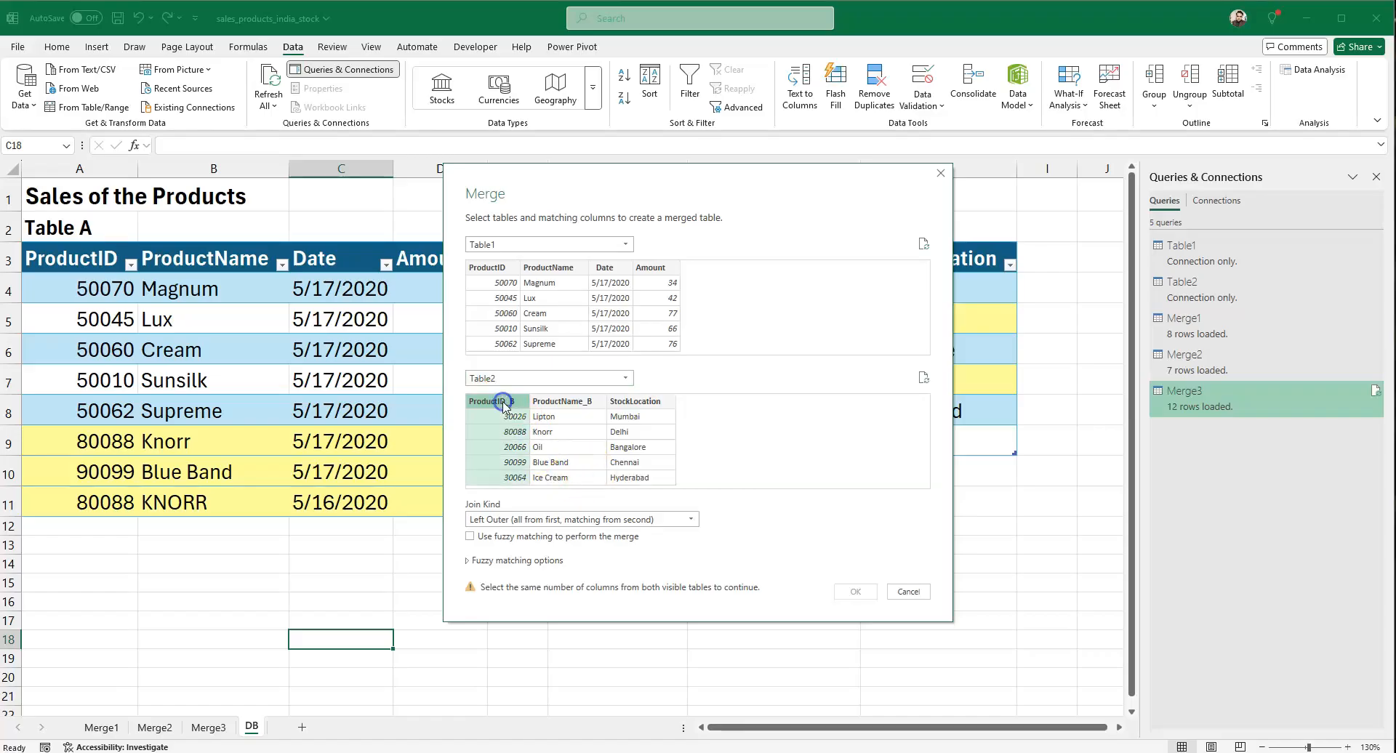
{"action": "left_click", "coordinate": [491, 268]}
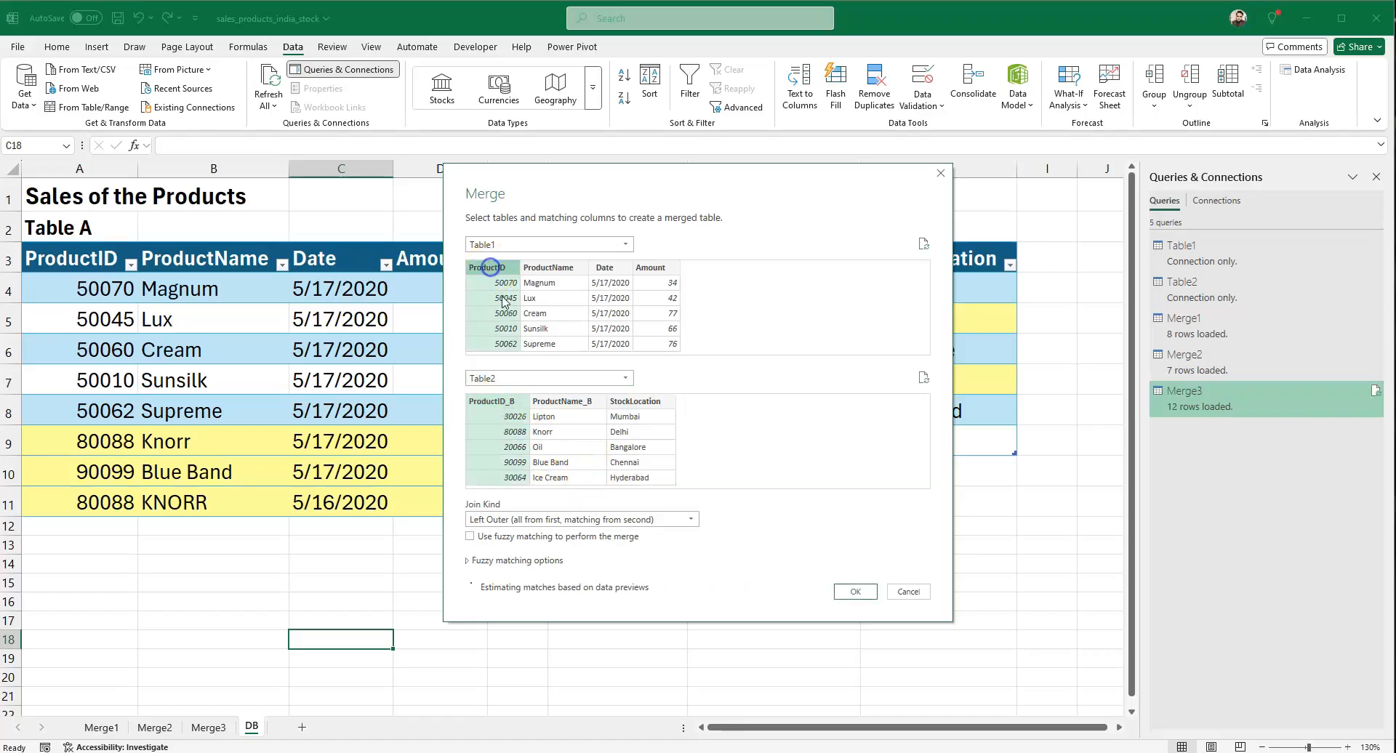
Step: Set the join kind to Inner (only matching rows) and create the merge
{"action": "left_click", "coordinate": [636, 520]}
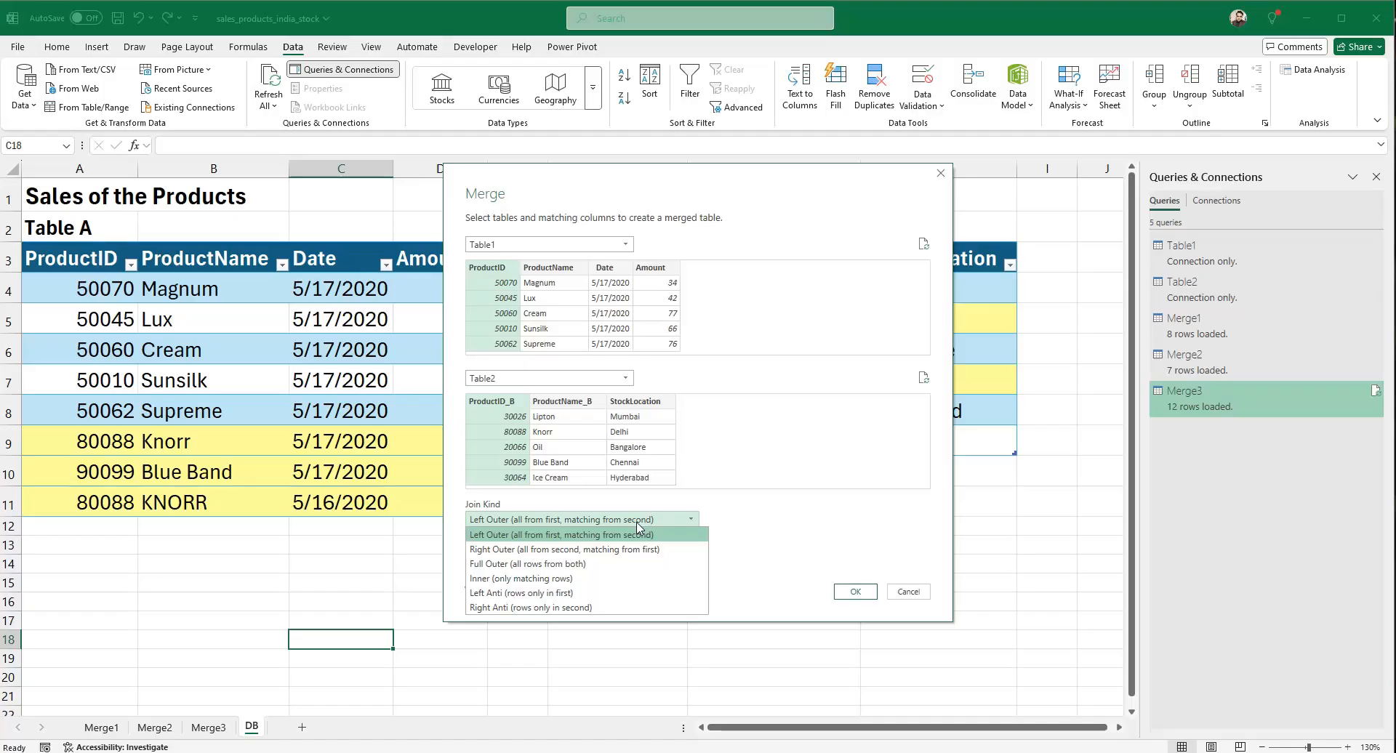
{"action": "left_click", "coordinate": [637, 525]}
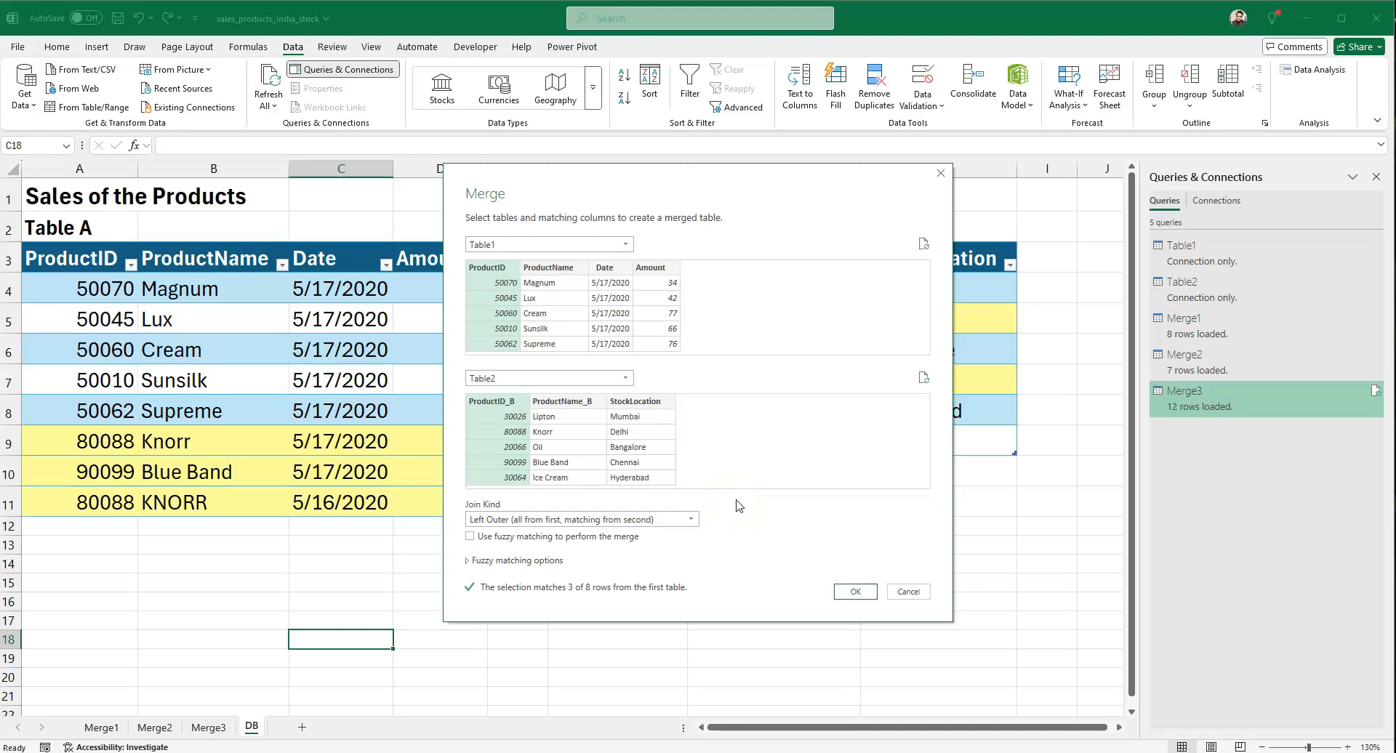
{"action": "left_click", "coordinate": [681, 522]}
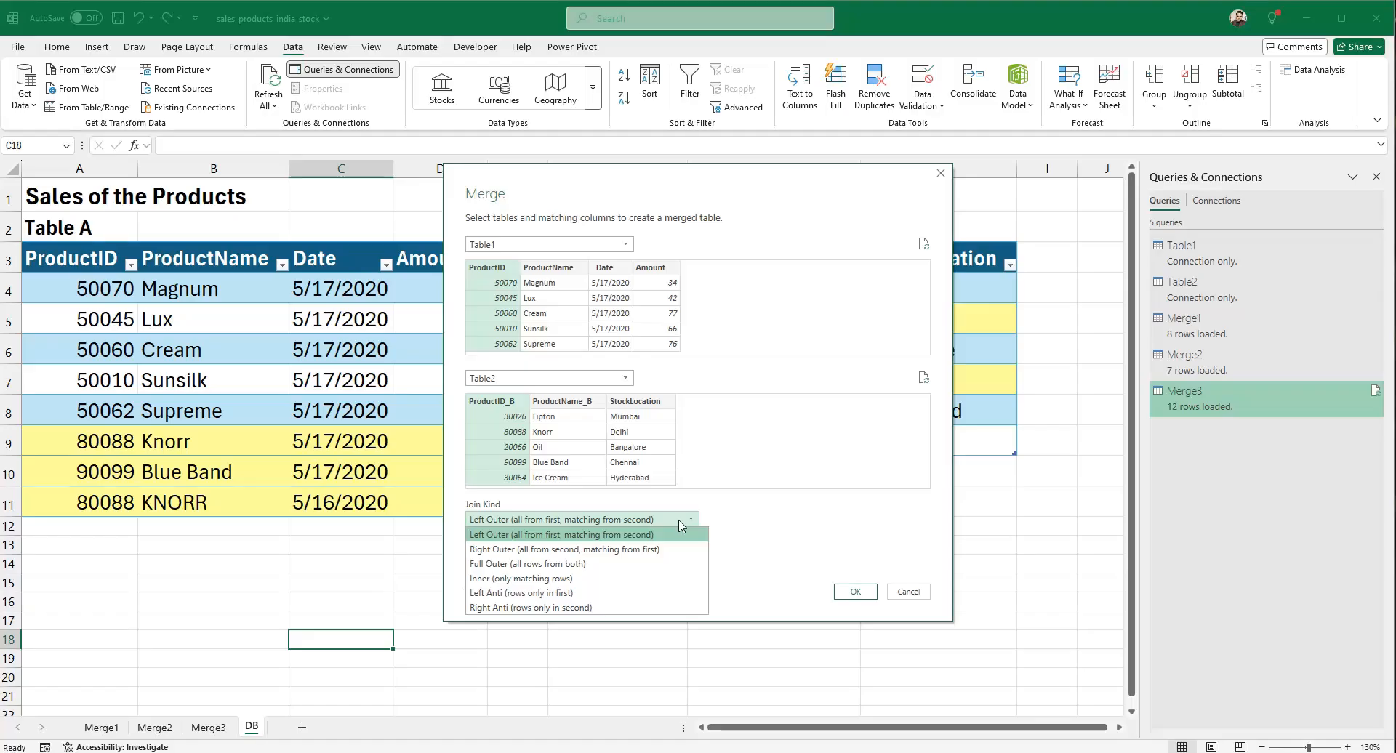
{"action": "left_click", "coordinate": [572, 579]}
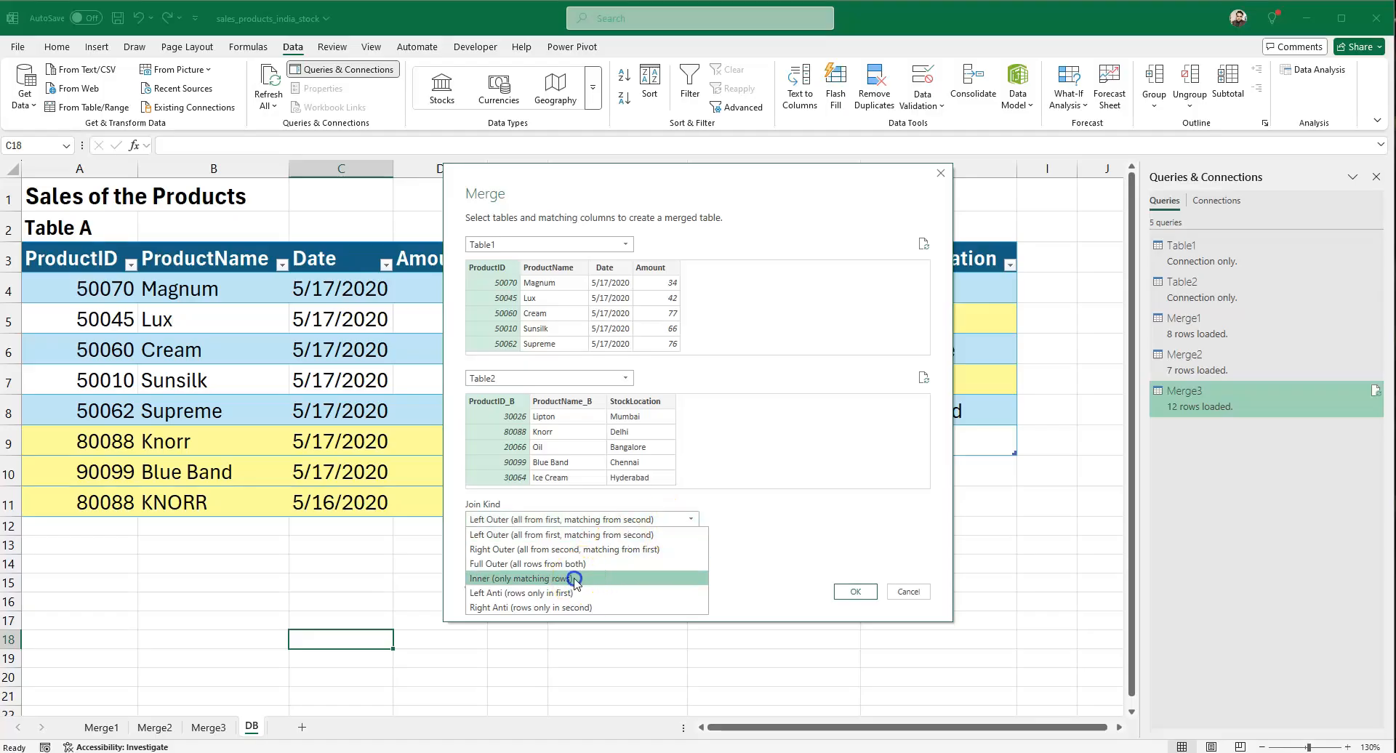
{"action": "left_click", "coordinate": [839, 593]}
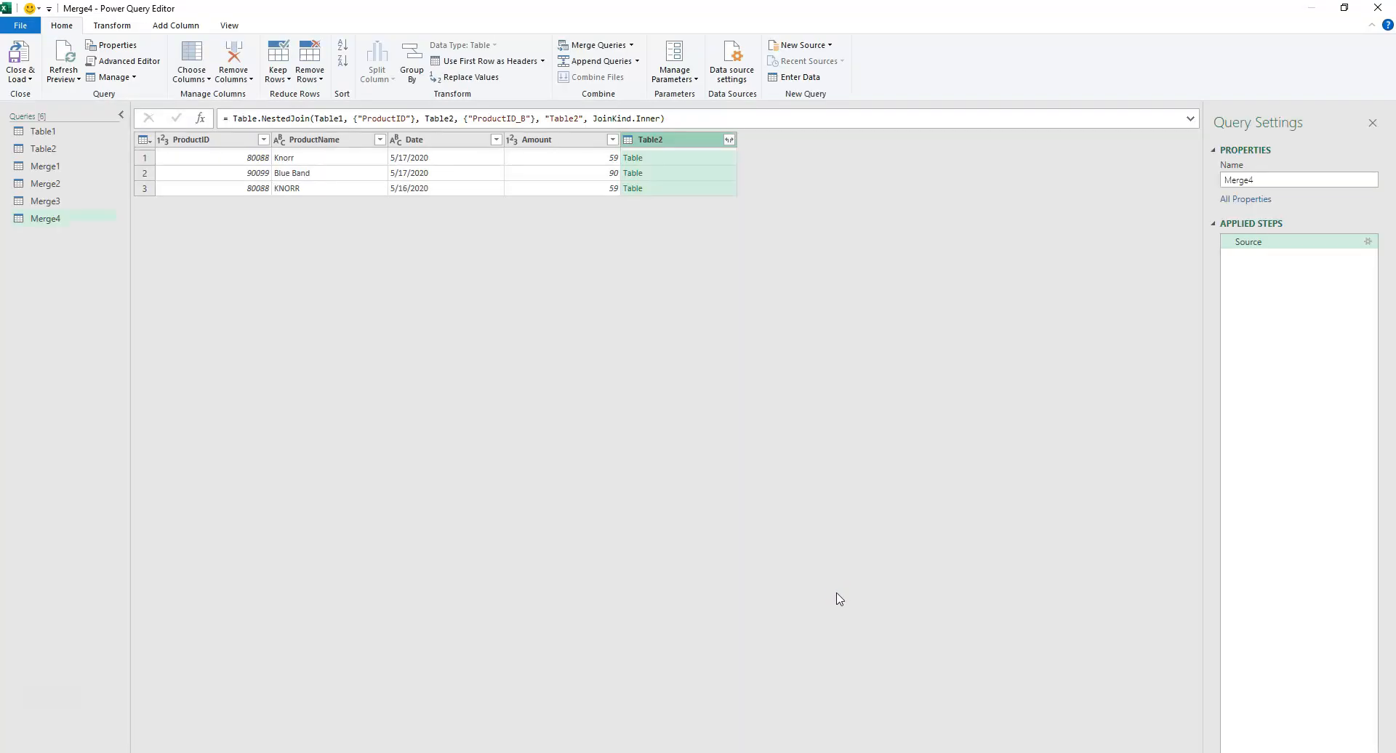
Step: Expand all Table2 columns of the inner join without the original column name as prefix and load the query into the workbook
{"action": "left_click", "coordinate": [729, 139]}
{"action": "left_click", "coordinate": [510, 277]}
{"action": "left_click", "coordinate": [644, 307]}
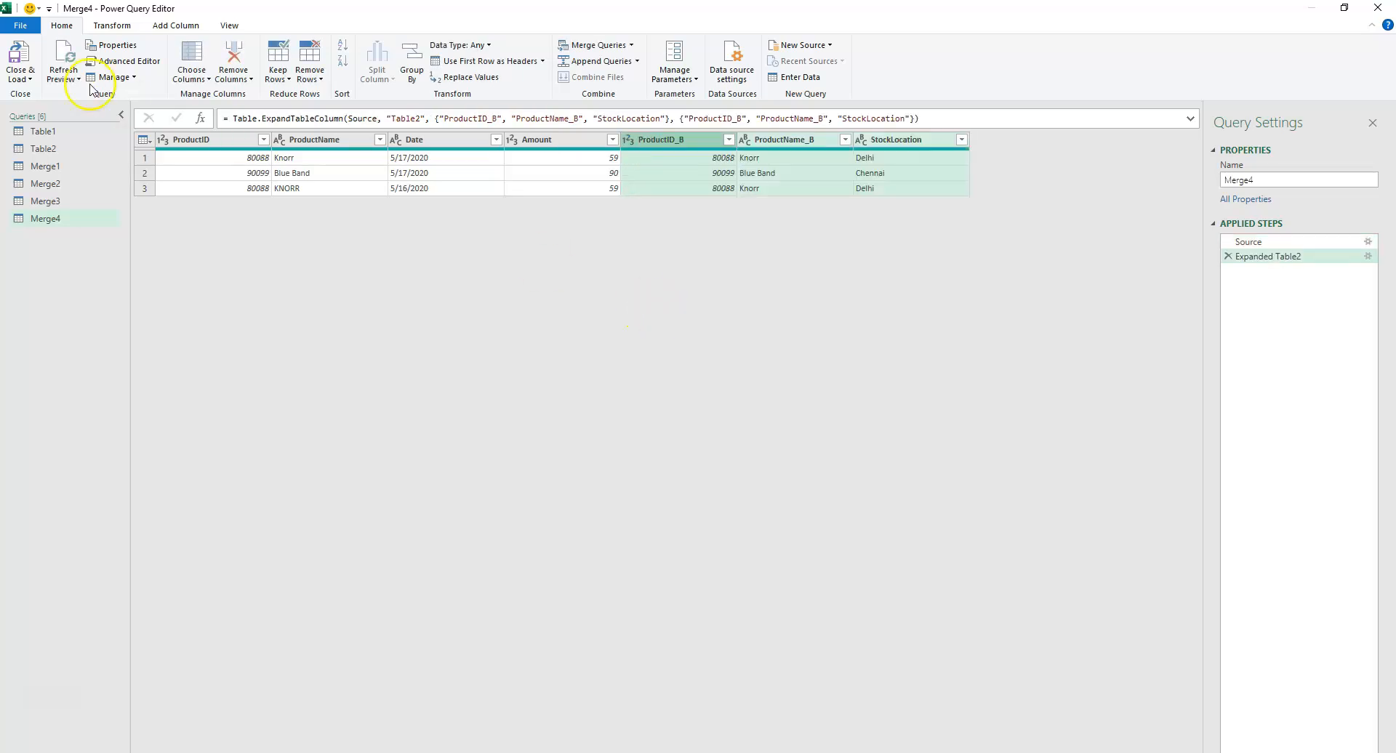
{"action": "left_click", "coordinate": [19, 64]}
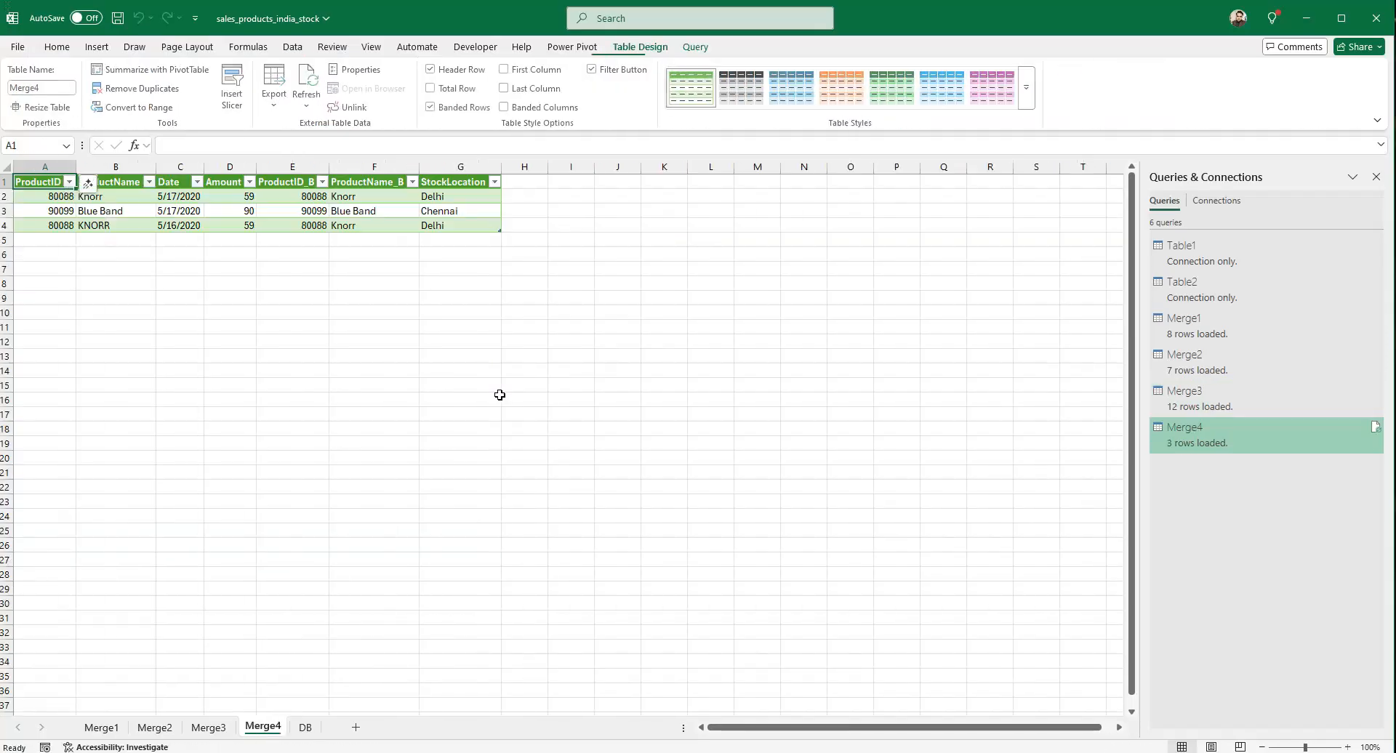
{"action": "scroll", "coordinate": [470, 378], "scroll_direction": "up", "scroll_amount": 2}
{"action": "scroll", "coordinate": [468, 376], "scroll_direction": "up", "scroll_amount": 2}
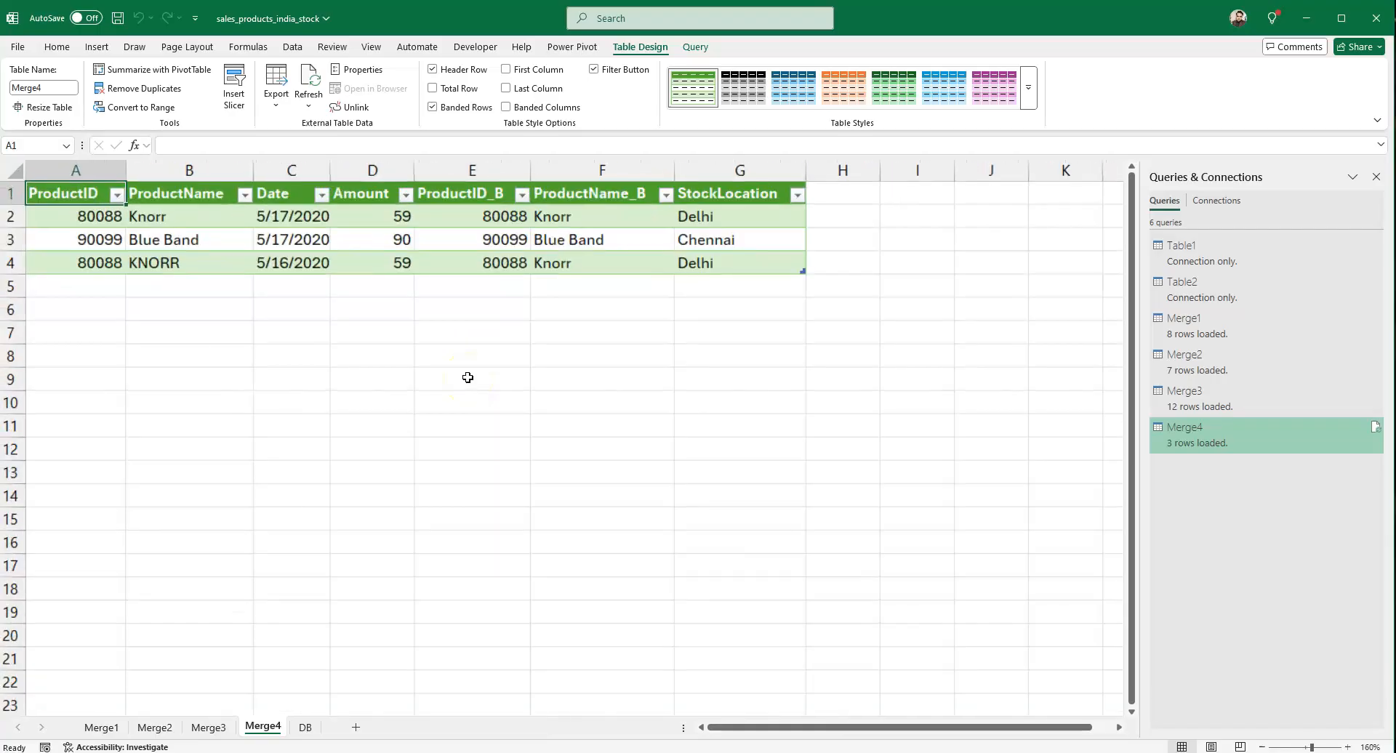
{"action": "left_click", "coordinate": [725, 400]}
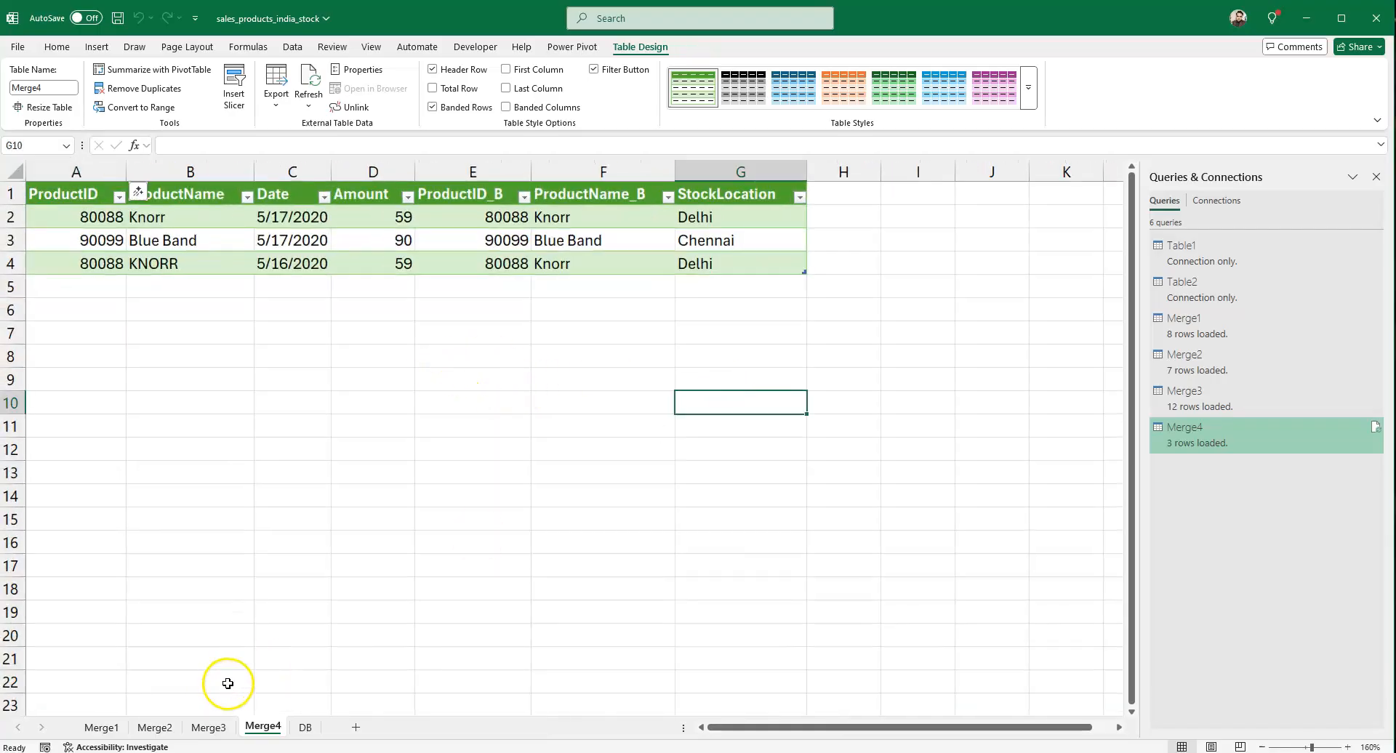